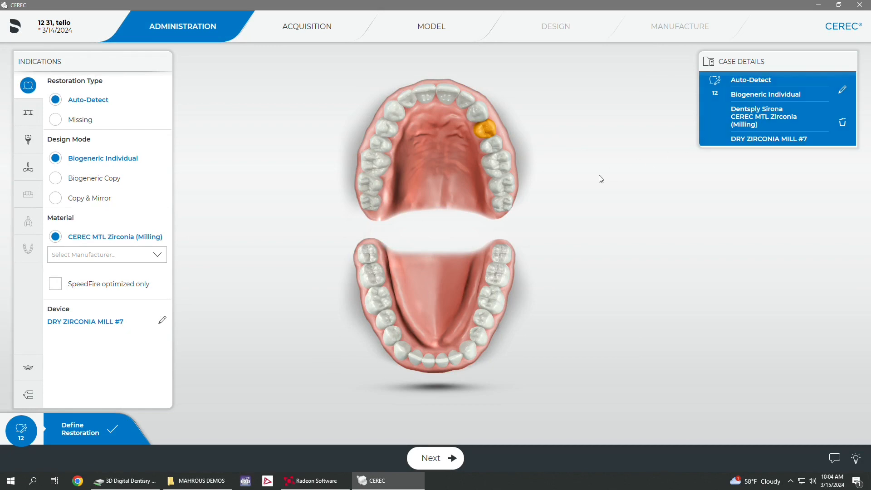
Step: Add a Biogeneric Individual restoration in CEREC MTL Zirconia on lower tooth 31 and proceed to the acquisition phase
{"action": "left_click", "coordinate": [381, 278]}
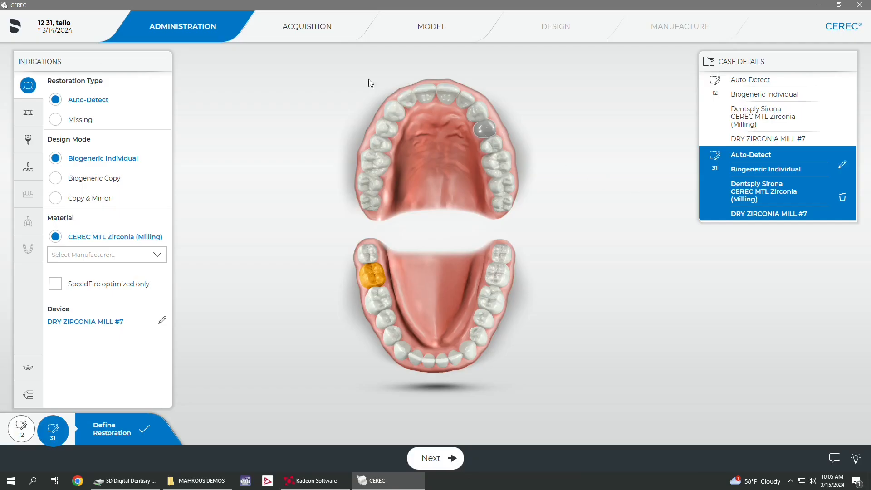
{"action": "left_click", "coordinate": [311, 30]}
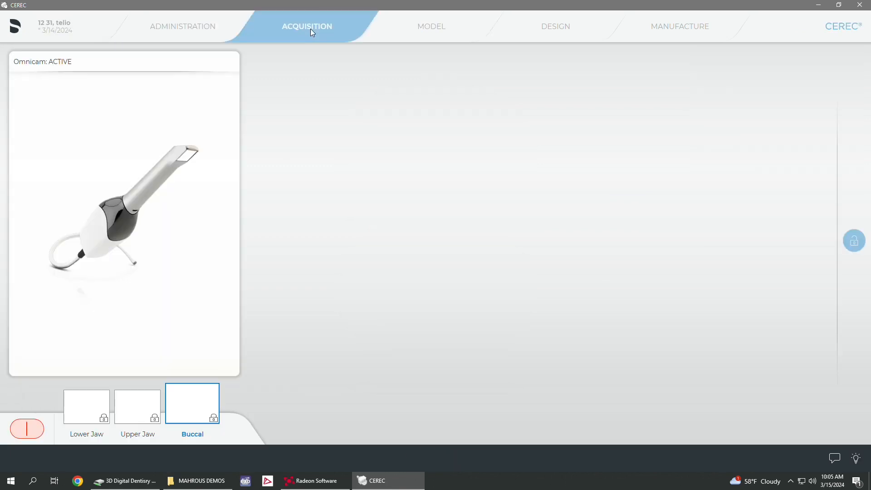
Step: Examine the lower jaw scan and the upper jaw scan from several angles
{"action": "left_click", "coordinate": [104, 415]}
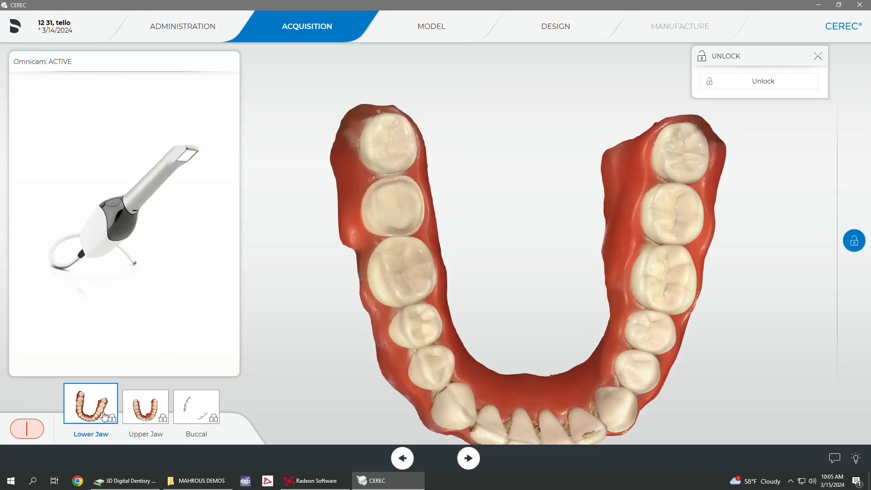
{"action": "left_click_drag", "start_coordinate": [535, 423], "coordinate": [585, 320]}
{"action": "left_click", "coordinate": [145, 407]}
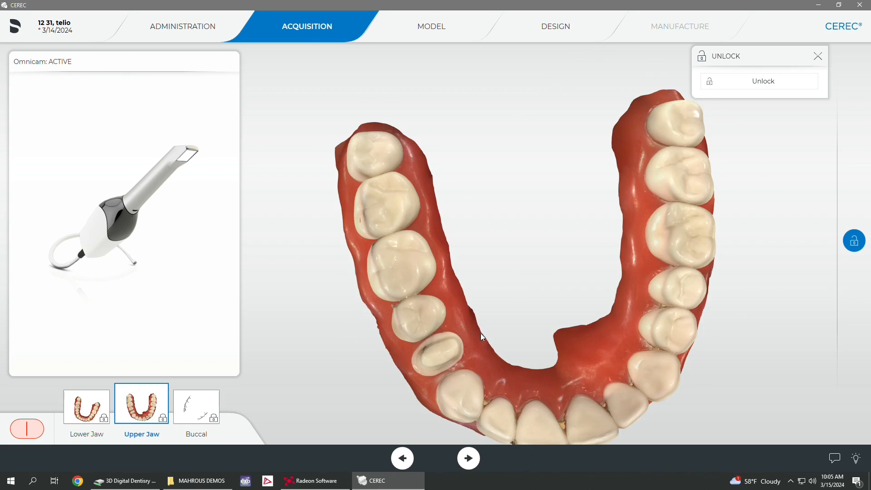
{"action": "left_click_drag", "start_coordinate": [482, 337], "coordinate": [489, 269]}
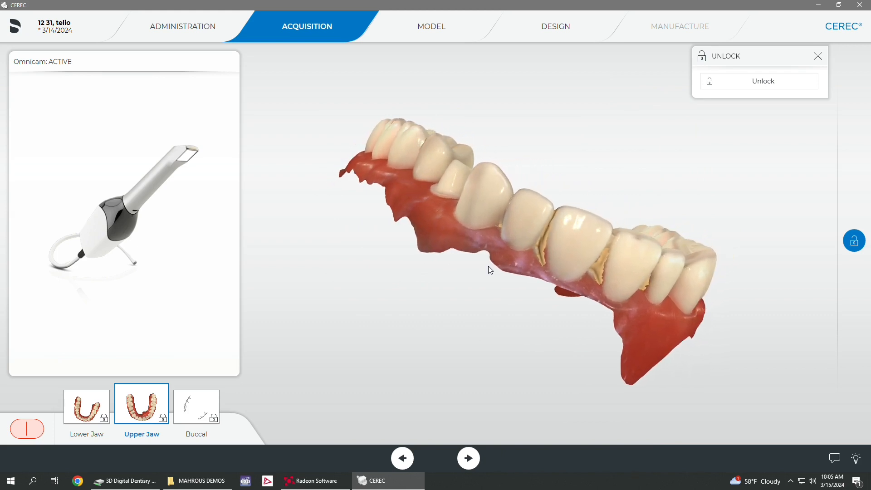
Step: Go to the model phase and review the drawn margins of teeth 12 and 31
{"action": "left_click", "coordinate": [430, 24]}
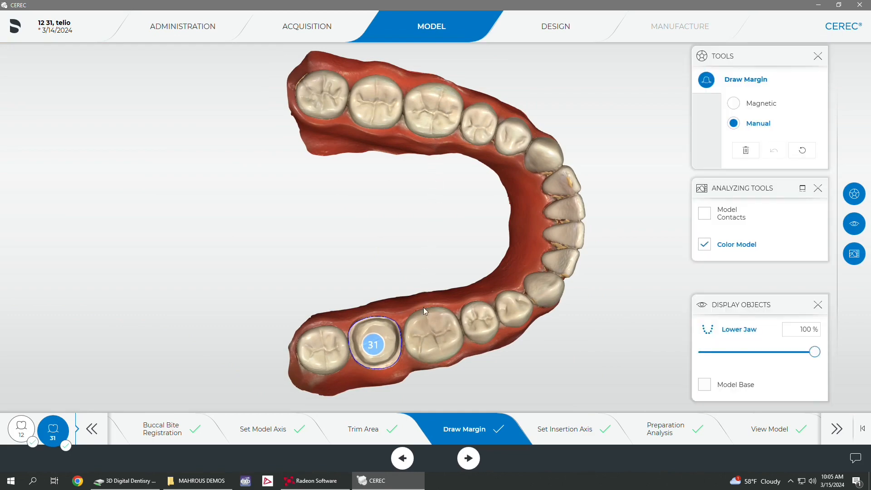
{"action": "middle_click_drag", "start_coordinate": [420, 346], "coordinate": [352, 257]}
{"action": "left_click", "coordinate": [21, 428]}
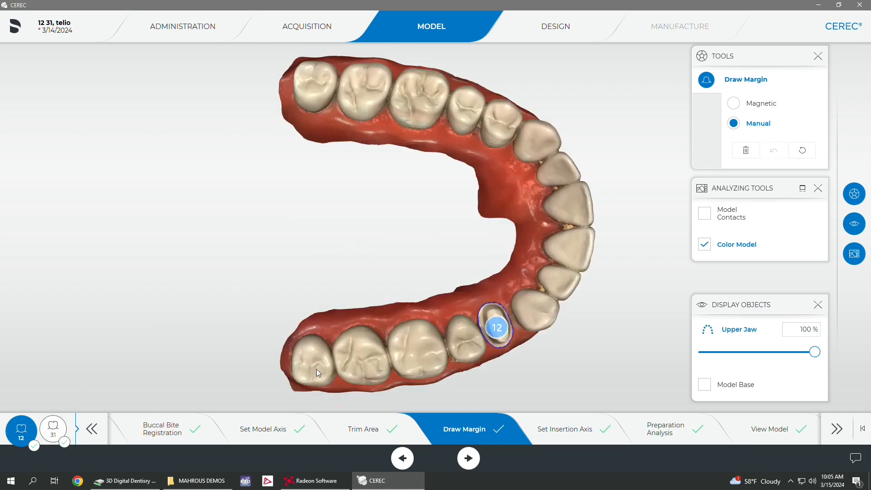
{"action": "middle_click_drag", "start_coordinate": [336, 354], "coordinate": [355, 327]}
{"action": "left_click", "coordinate": [53, 429]}
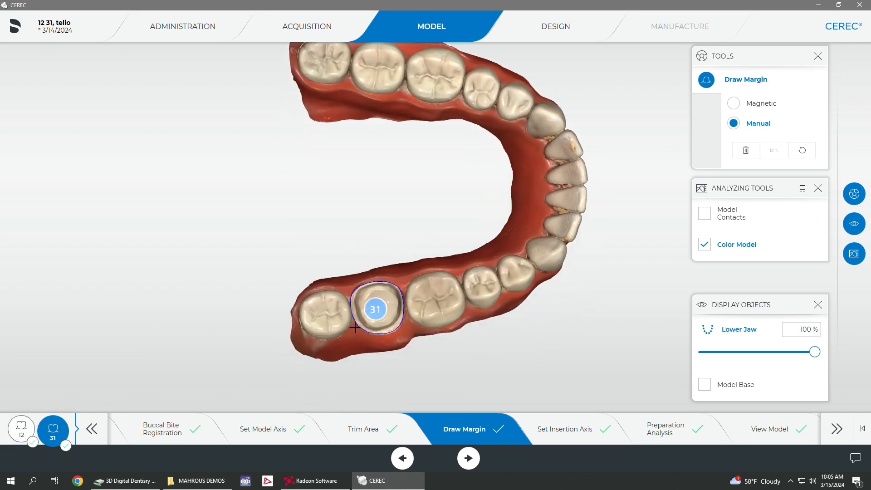
Step: Examine the existing margin line around the tooth 31 preparation up close and delete it
{"action": "scroll", "coordinate": [356, 329], "scroll_direction": "up", "scroll_amount": 5}
{"action": "right_click_drag", "start_coordinate": [359, 331], "coordinate": [371, 252]}
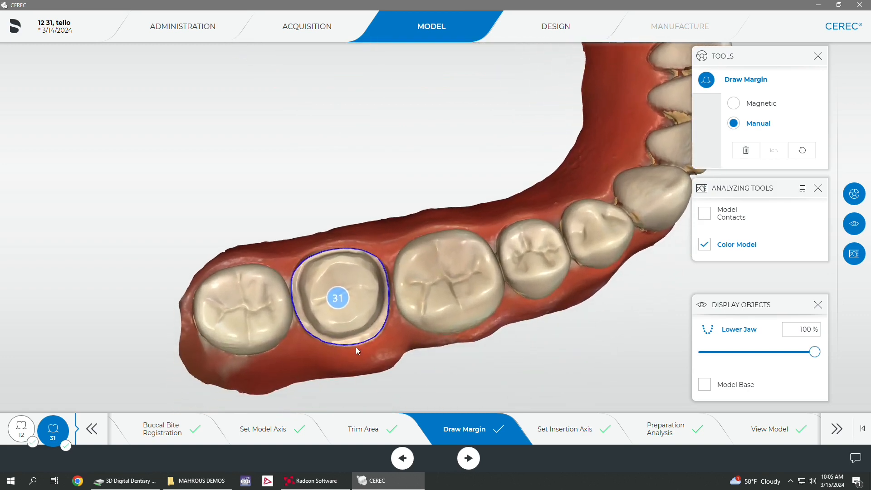
{"action": "middle_click_drag", "start_coordinate": [356, 347], "coordinate": [366, 273]}
{"action": "scroll", "coordinate": [368, 309], "scroll_direction": "up", "scroll_amount": 5}
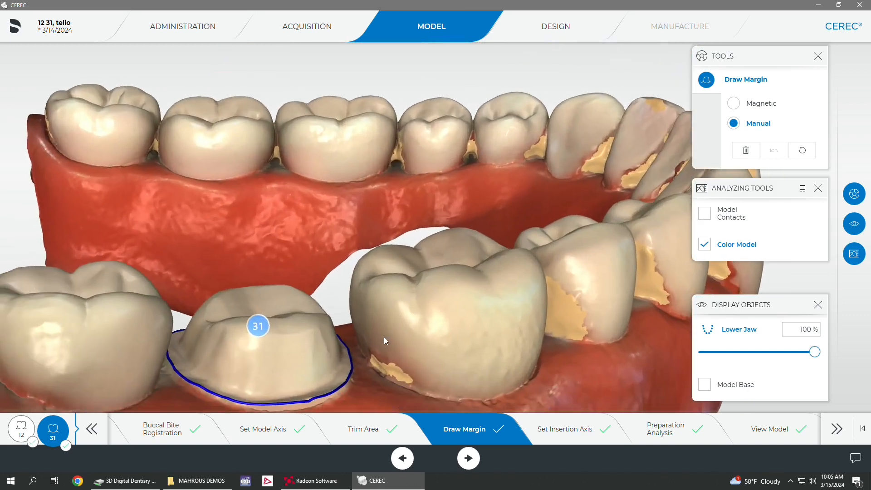
{"action": "right_click_drag", "start_coordinate": [384, 340], "coordinate": [489, 224]}
{"action": "scroll", "coordinate": [472, 241], "scroll_direction": "up", "scroll_amount": 3}
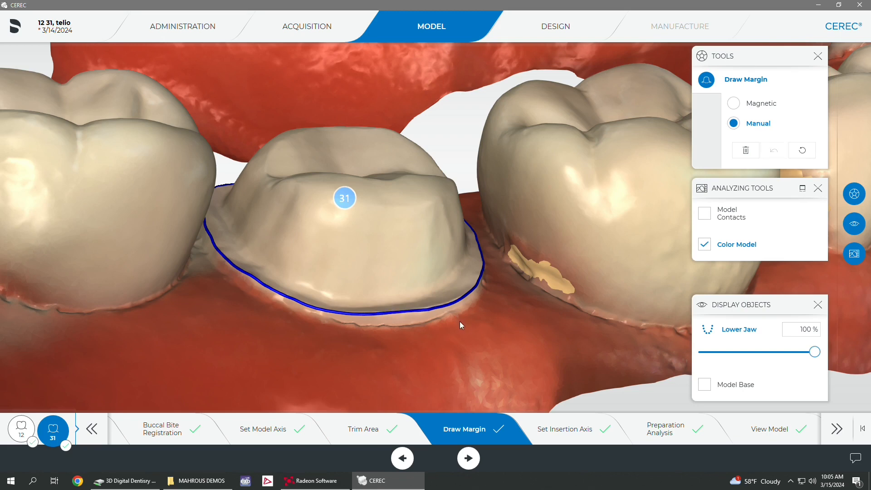
{"action": "right_click_drag", "start_coordinate": [461, 324], "coordinate": [429, 327]}
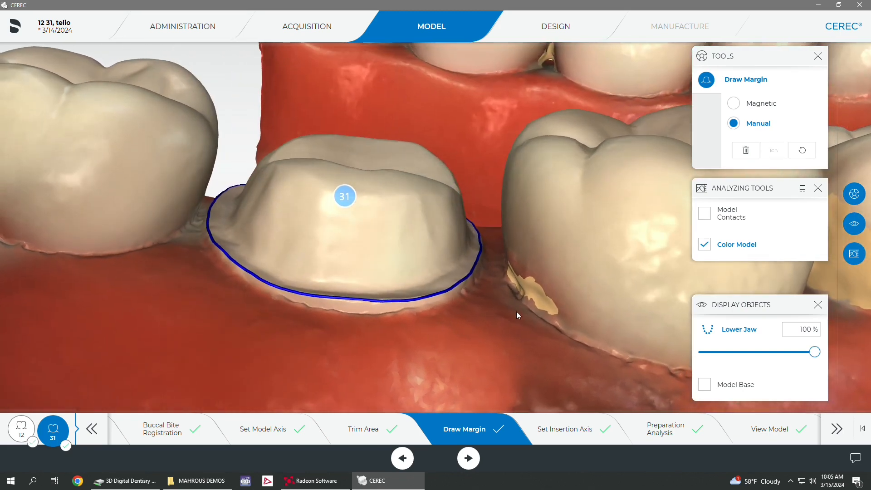
{"action": "left_click", "coordinate": [744, 153]}
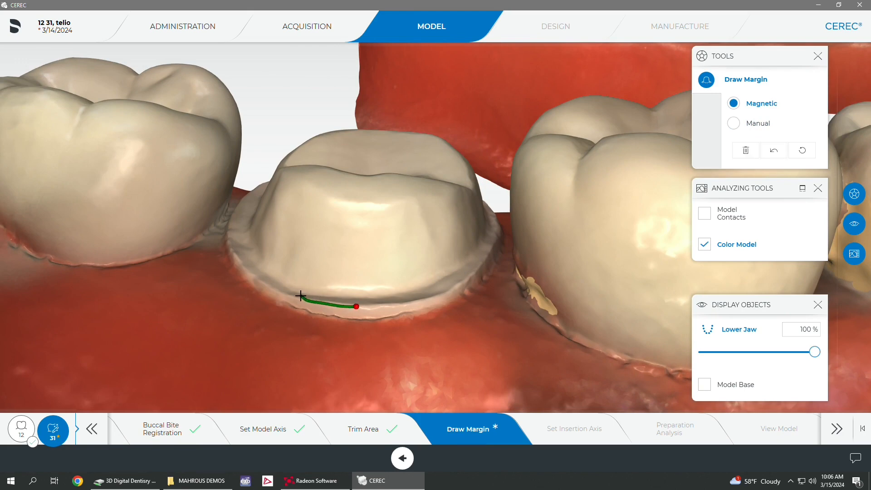
Step: Redraw the margin all the way around the outer edge of the tooth 31 preparation in Magnetic mode
{"action": "left_click_drag", "start_coordinate": [300, 296], "coordinate": [303, 340]}
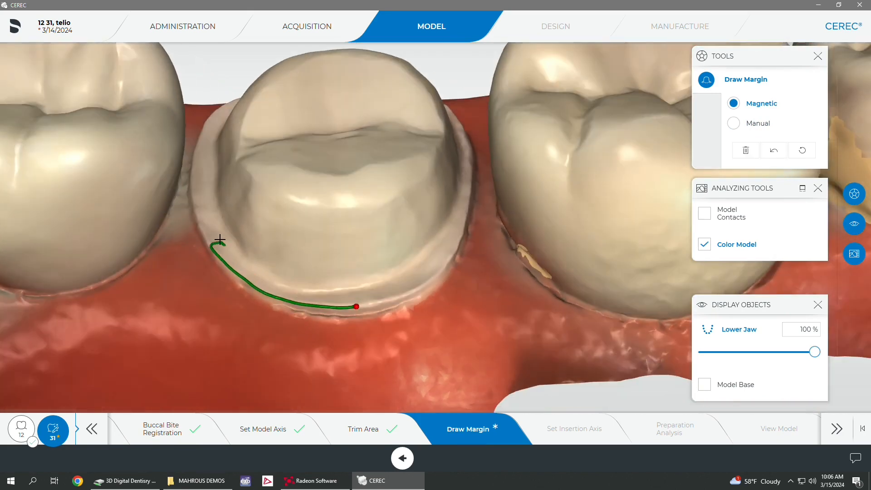
{"action": "left_click", "coordinate": [193, 180]}
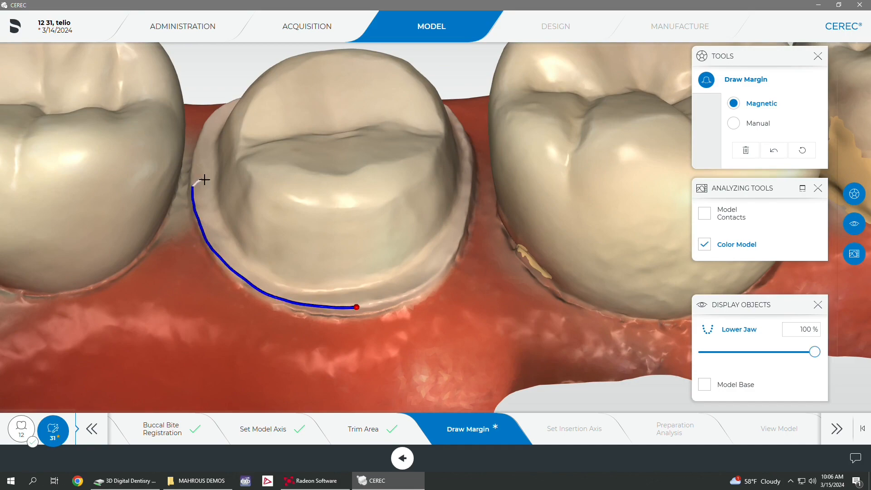
{"action": "left_click_drag", "start_coordinate": [202, 178], "coordinate": [245, 275]}
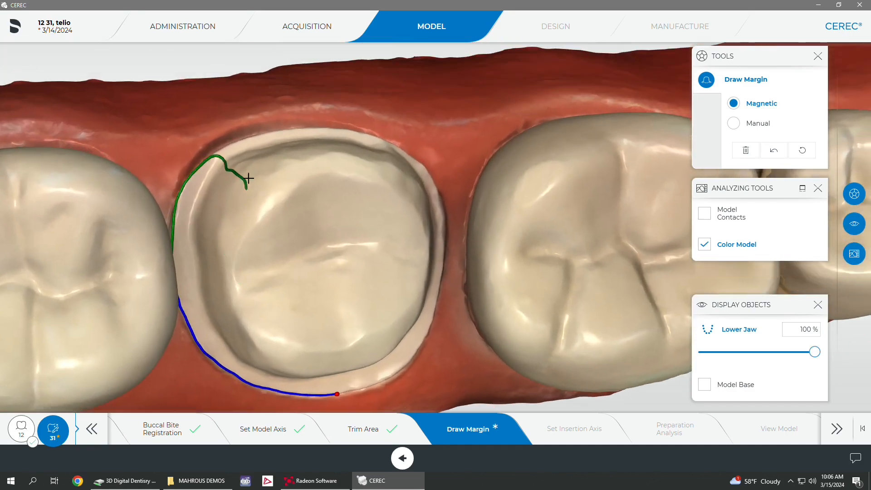
{"action": "left_click", "coordinate": [309, 128]}
{"action": "left_click_drag", "start_coordinate": [369, 155], "coordinate": [338, 130]}
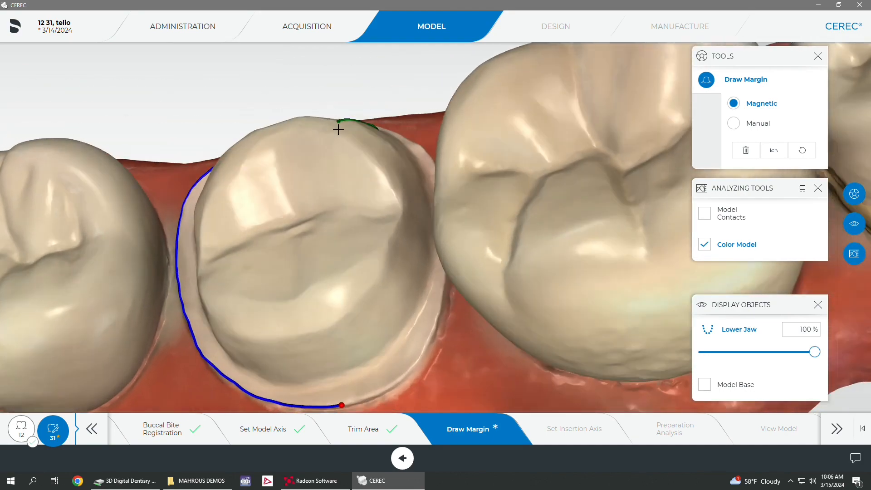
{"action": "left_click_drag", "start_coordinate": [372, 182], "coordinate": [403, 169]}
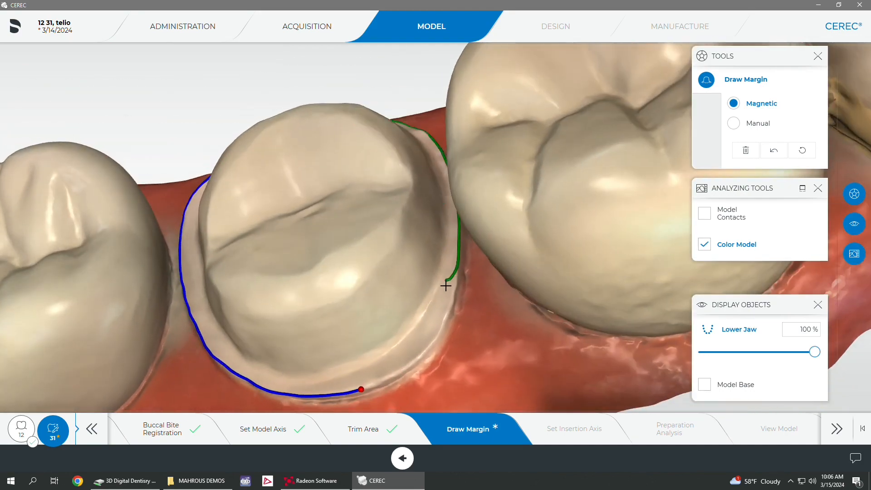
{"action": "left_click", "coordinate": [362, 387]}
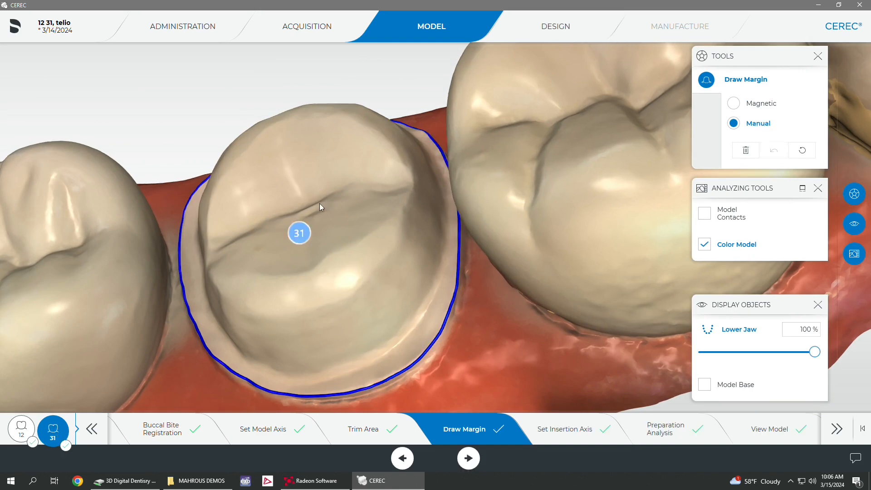
Step: Check the redrawn margin on tooth 31 and proceed to the design phase to generate the restoration proposal
{"action": "left_click_drag", "start_coordinate": [249, 191], "coordinate": [260, 165]}
{"action": "scroll", "coordinate": [281, 185], "scroll_direction": "down", "scroll_amount": 3}
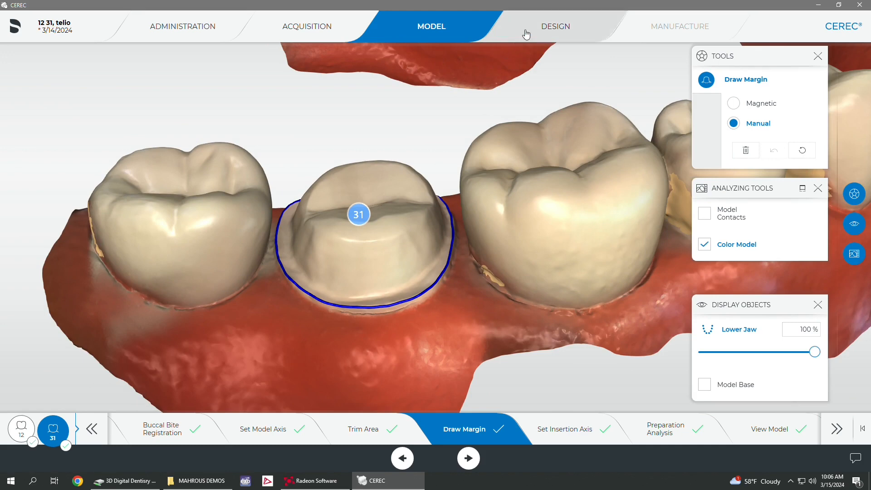
{"action": "scroll", "coordinate": [511, 171], "scroll_direction": "down", "scroll_amount": 5}
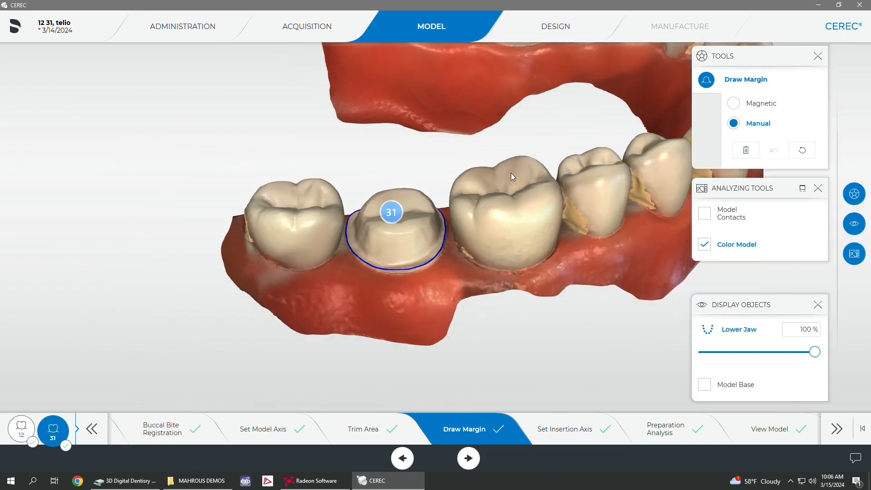
{"action": "left_click", "coordinate": [556, 26]}
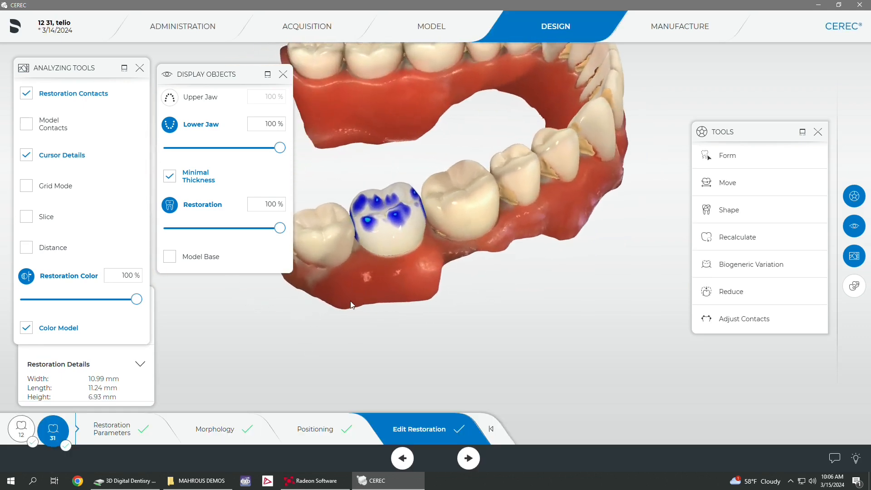
Step: View the tooth 12 restoration, hide the upper jaw, and return to the tooth 31 crown to examine its occlusal contacts
{"action": "left_click", "coordinate": [22, 429]}
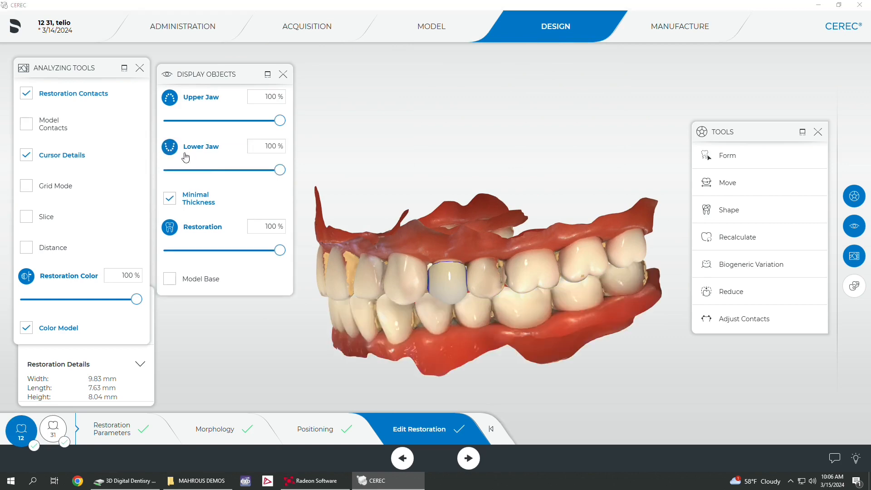
{"action": "left_click_drag", "start_coordinate": [364, 303], "coordinate": [608, 300]}
{"action": "left_click", "coordinate": [170, 97]}
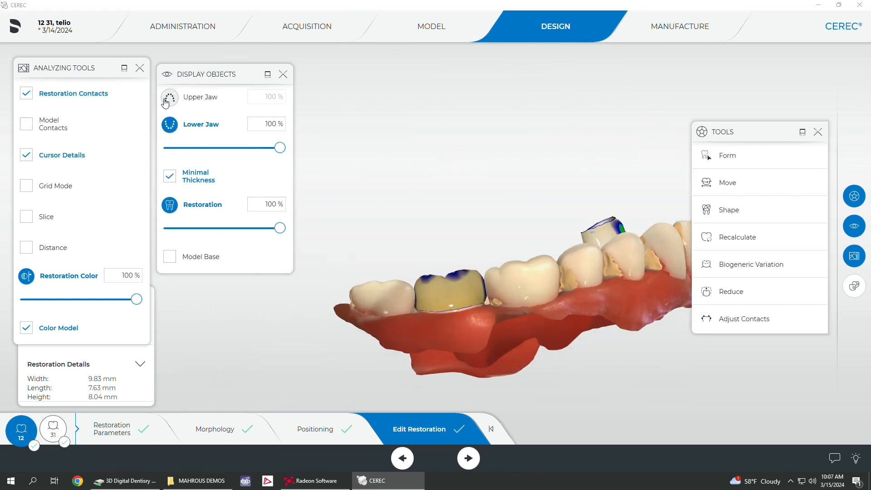
{"action": "left_click", "coordinate": [53, 429]}
{"action": "middle_click_drag", "start_coordinate": [456, 238], "coordinate": [529, 361]}
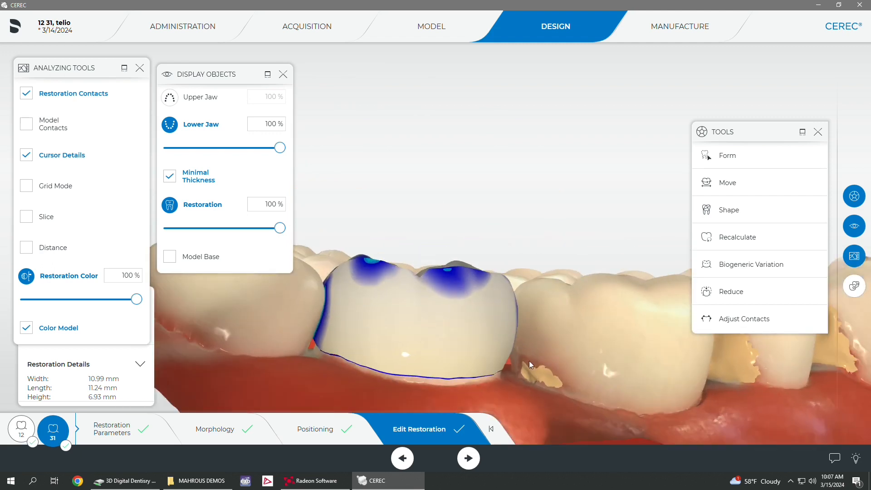
{"action": "right_click_drag", "start_coordinate": [544, 358], "coordinate": [545, 268]}
{"action": "middle_click_drag", "start_coordinate": [475, 298], "coordinate": [604, 263]}
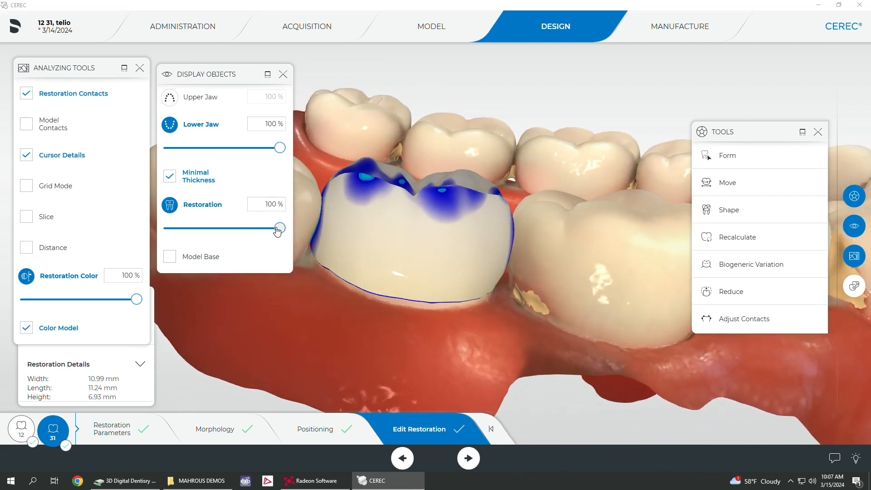
Step: Inspect the tooth 31 crown semi-transparent and with the lower jaw temporarily hidden to check its distal contact area
{"action": "left_click_drag", "start_coordinate": [278, 228], "coordinate": [212, 229]}
{"action": "mouse_move", "coordinate": [303, 300]}
{"action": "middle_mouse_down"}
{"action": "mouse_move", "coordinate": [347, 307]}
{"action": "mouse_move", "coordinate": [362, 324]}
{"action": "mouse_move", "coordinate": [340, 325]}
{"action": "mouse_move", "coordinate": [295, 300]}
{"action": "middle_mouse_up"}
{"action": "left_click_drag", "start_coordinate": [214, 227], "coordinate": [292, 240]}
{"action": "left_click", "coordinate": [170, 124]}
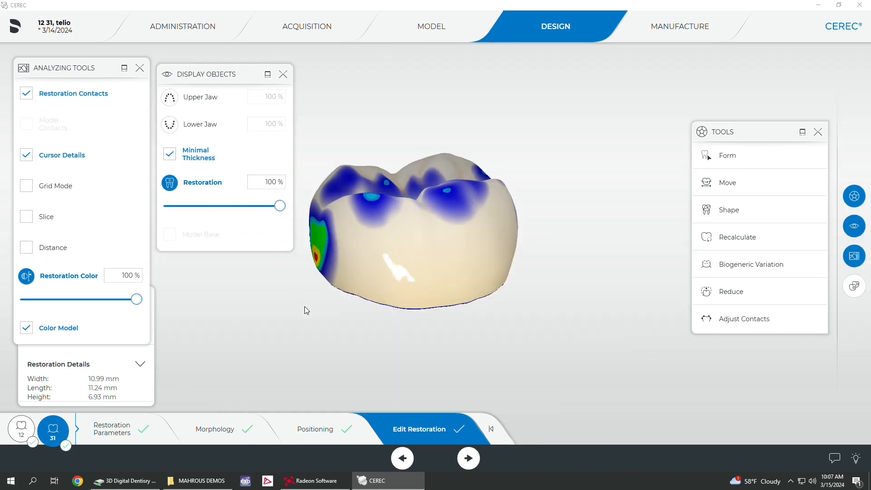
{"action": "middle_click_drag", "start_coordinate": [306, 307], "coordinate": [353, 297]}
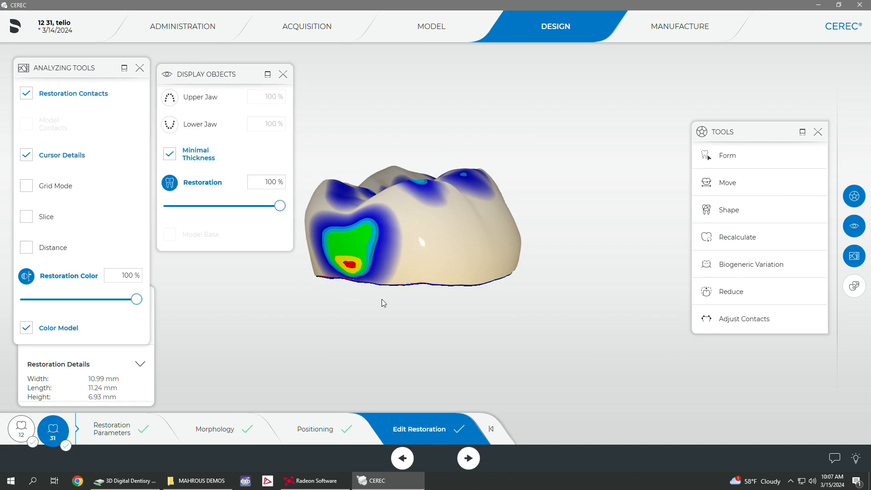
{"action": "middle_click_drag", "start_coordinate": [592, 237], "coordinate": [567, 249]}
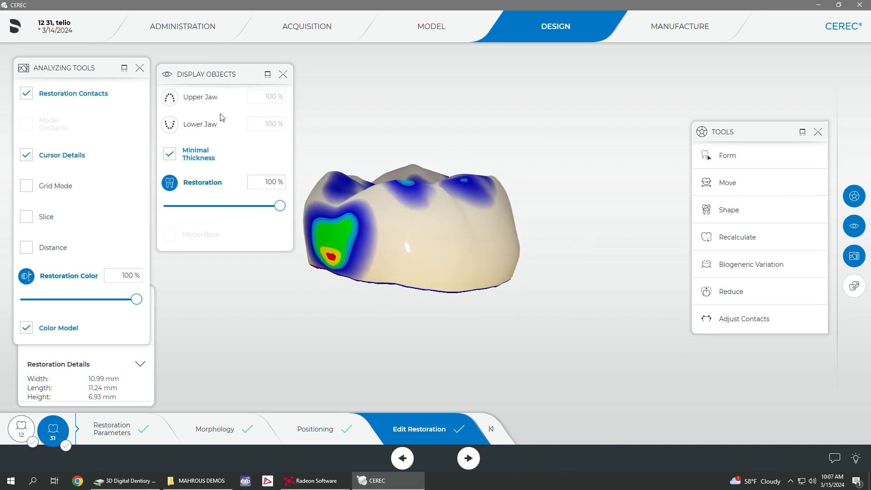
{"action": "left_click", "coordinate": [170, 124]}
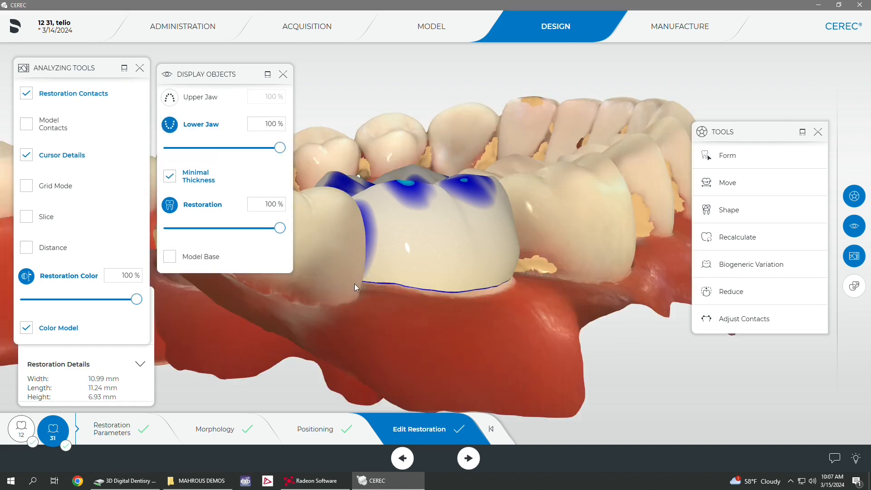
Step: Set the lower jaw's opacity to 64% to see the tooth 31 crown's distal contact through the neighbouring tooth
{"action": "left_click_drag", "start_coordinate": [280, 148], "coordinate": [230, 148]}
{"action": "right_click_drag", "start_coordinate": [355, 290], "coordinate": [473, 285]}
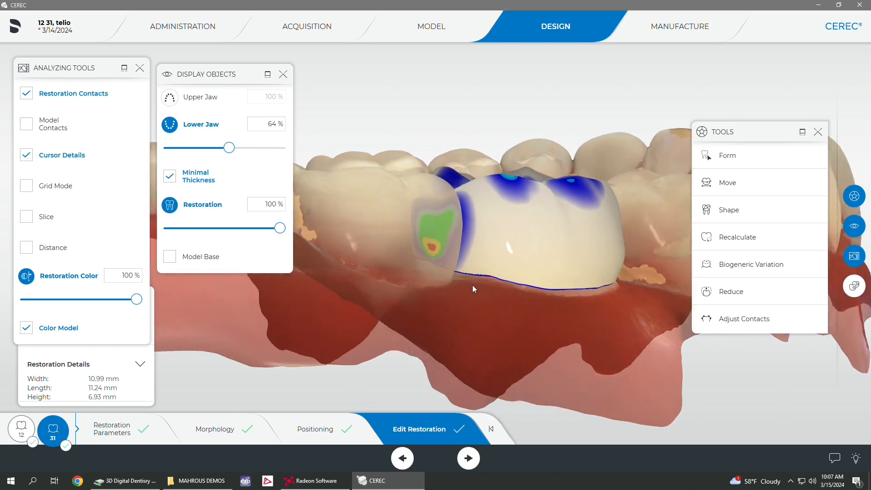
{"action": "left_click_drag", "start_coordinate": [472, 285], "coordinate": [454, 258]}
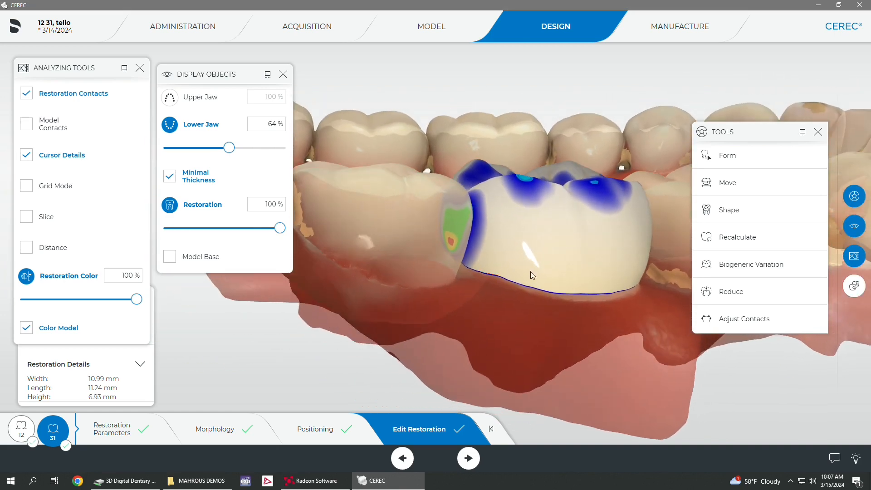
Step: Reduce the red, too-strong distal contact on the tooth 31 crown with the Circular 2-Directional Shape tool at sizes 1.20 and 1.10
{"action": "left_click", "coordinate": [726, 209]}
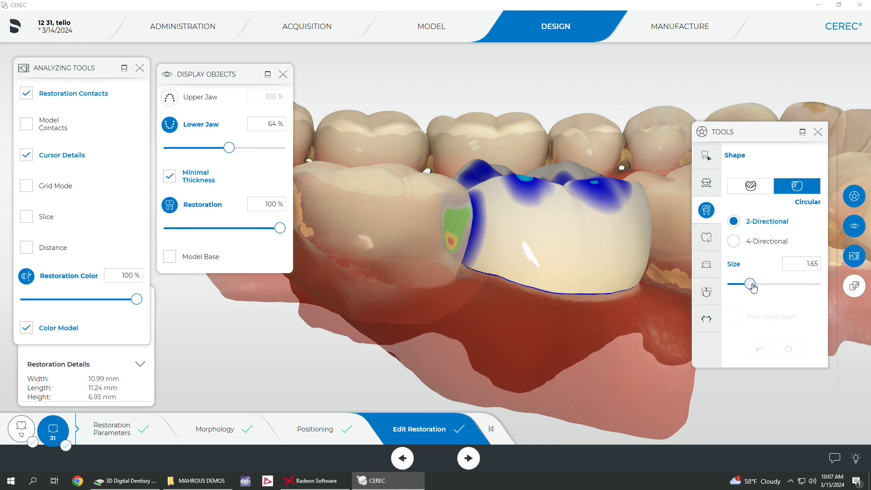
{"action": "left_click_drag", "start_coordinate": [753, 288], "coordinate": [743, 292]}
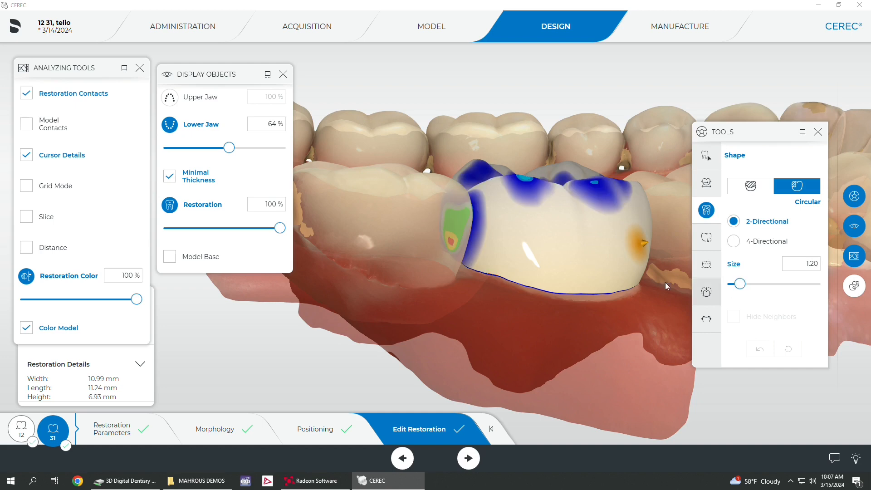
{"action": "left_click", "coordinate": [447, 246]}
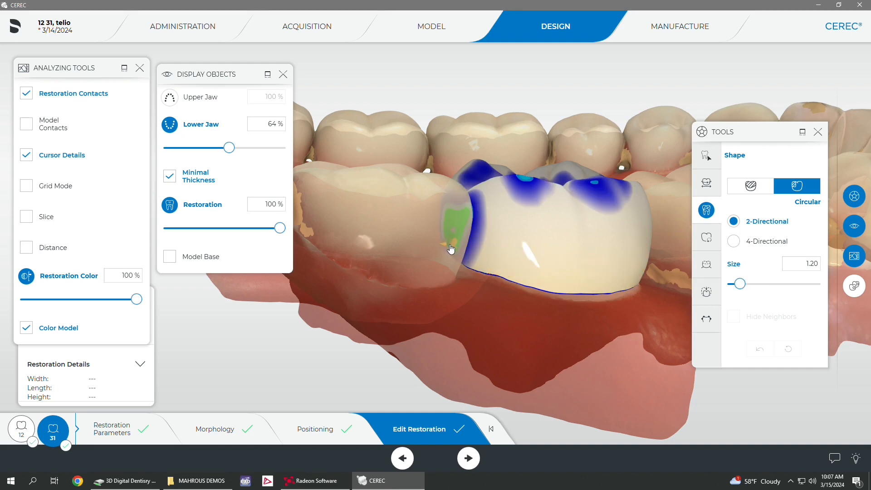
{"action": "left_click_drag", "start_coordinate": [450, 245], "coordinate": [454, 251]}
{"action": "left_click", "coordinate": [453, 249]}
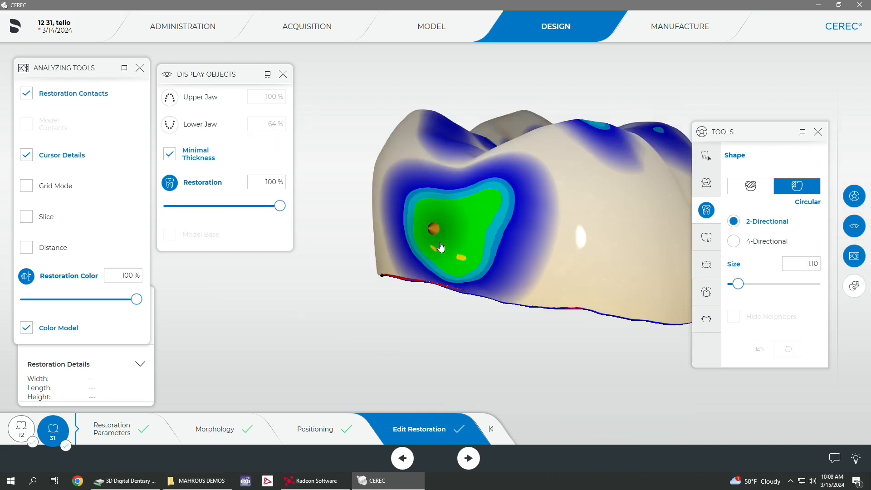
{"action": "left_click", "coordinate": [441, 246]}
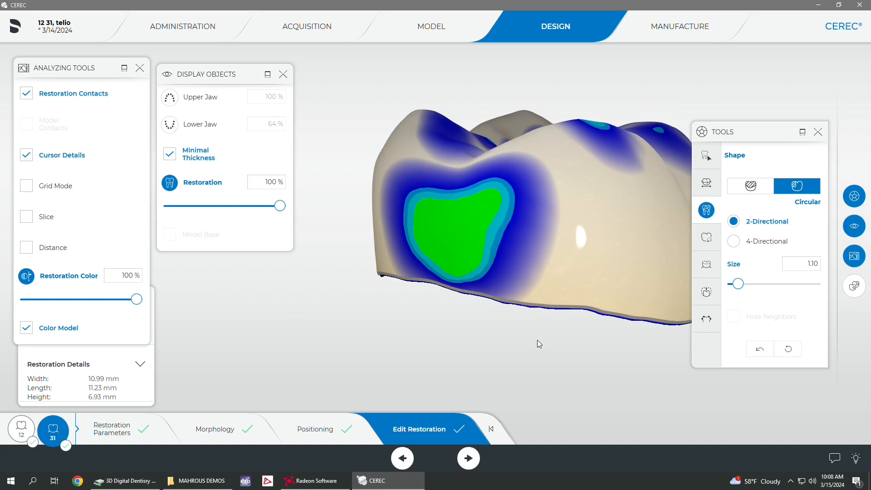
Step: Check the tooth 31 crown's distal contact, then show the lower jaw again at 100% opacity
{"action": "mouse_move", "coordinate": [538, 343]}
{"action": "right_mouse_down"}
{"action": "mouse_move", "coordinate": [515, 343]}
{"action": "mouse_move", "coordinate": [523, 339]}
{"action": "right_mouse_up"}
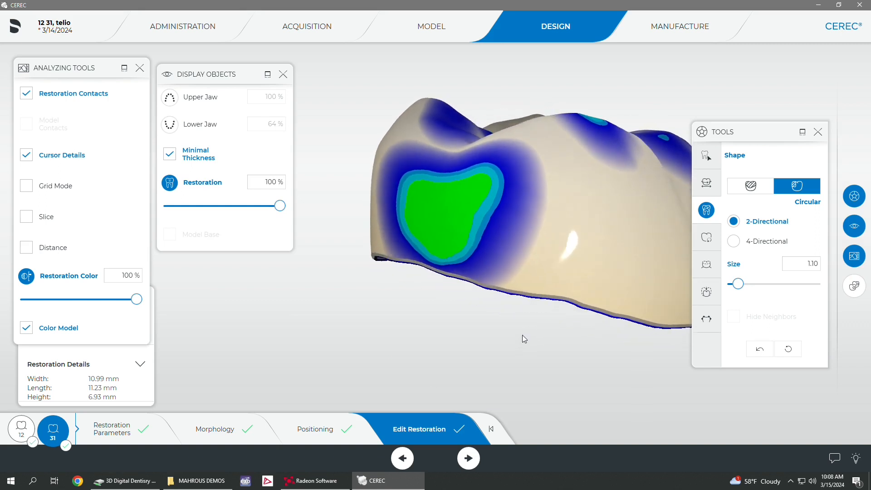
{"action": "scroll", "coordinate": [522, 334], "scroll_direction": "down", "scroll_amount": 5}
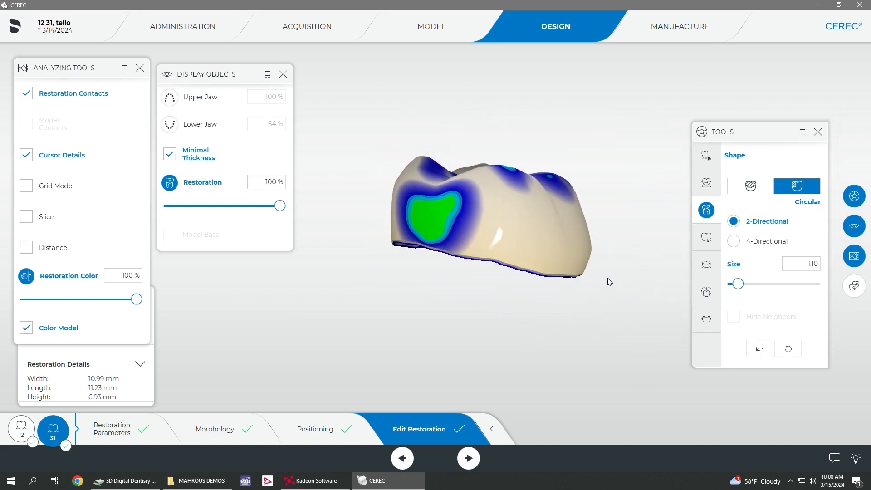
{"action": "right_click_drag", "start_coordinate": [622, 253], "coordinate": [578, 246]}
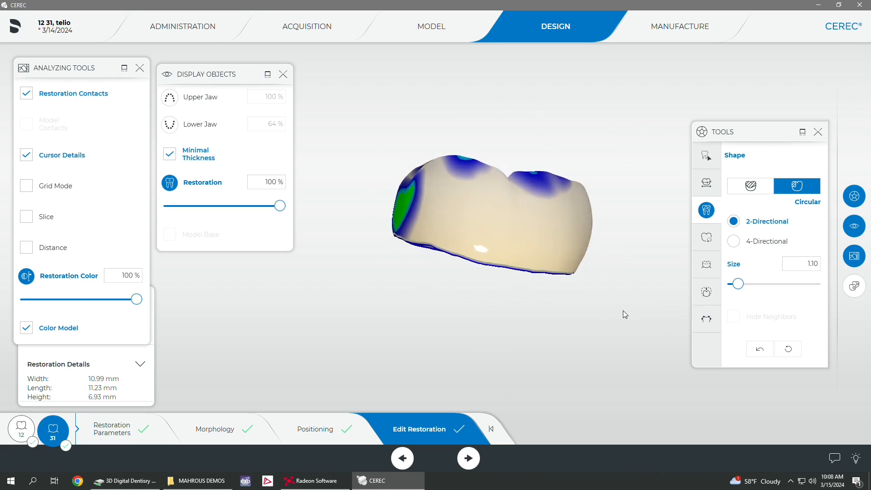
{"action": "right_click_drag", "start_coordinate": [625, 315], "coordinate": [450, 276]}
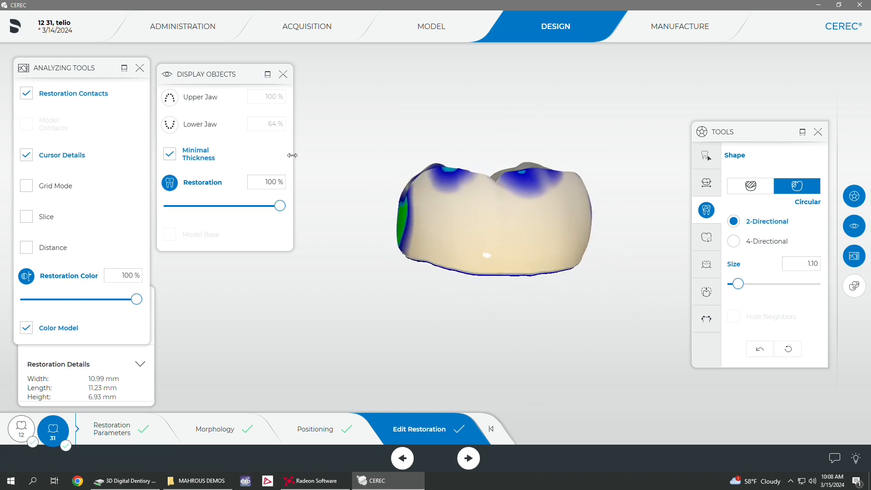
{"action": "left_click", "coordinate": [169, 124]}
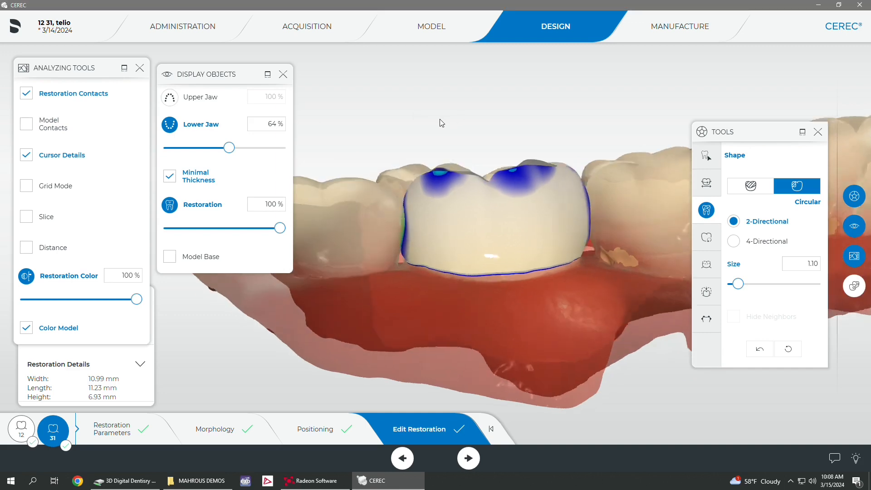
{"action": "left_click_drag", "start_coordinate": [229, 148], "coordinate": [317, 159]}
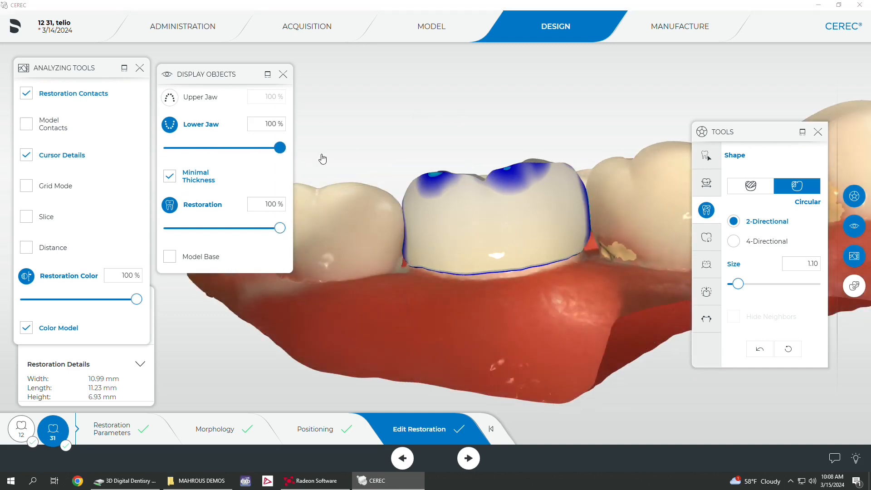
Step: Reshape the tooth 31 crown's distal surface beside the gingival embrasure with the Circular 2-Directional Shape tool at size 1.70
{"action": "scroll", "coordinate": [524, 349], "scroll_direction": "up", "scroll_amount": 3}
{"action": "scroll", "coordinate": [436, 324], "scroll_direction": "up", "scroll_amount": 2}
{"action": "right_click_drag", "start_coordinate": [435, 324], "coordinate": [432, 293]}
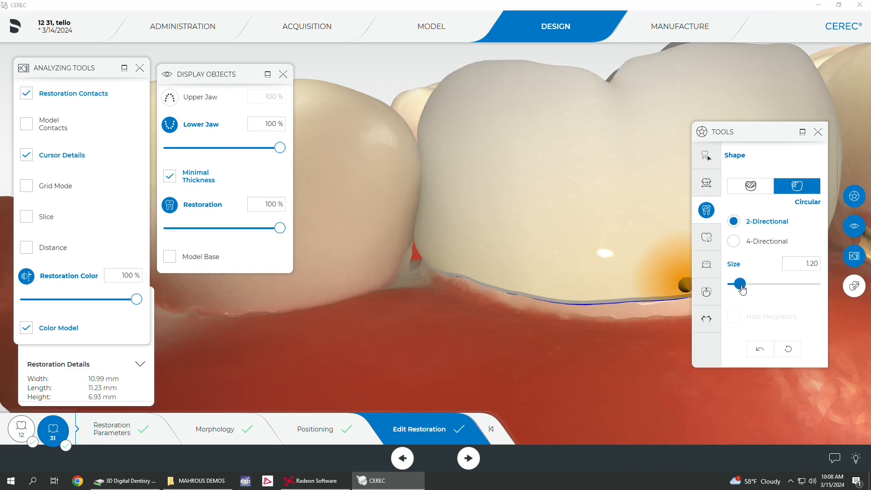
{"action": "left_click_drag", "start_coordinate": [738, 284], "coordinate": [750, 284]}
{"action": "mouse_move", "coordinate": [421, 245]}
{"action": "left_mouse_down"}
{"action": "mouse_move", "coordinate": [431, 280]}
{"action": "mouse_move", "coordinate": [439, 226]}
{"action": "mouse_move", "coordinate": [432, 253]}
{"action": "left_mouse_up"}
{"action": "left_click_drag", "start_coordinate": [418, 296], "coordinate": [411, 310]}
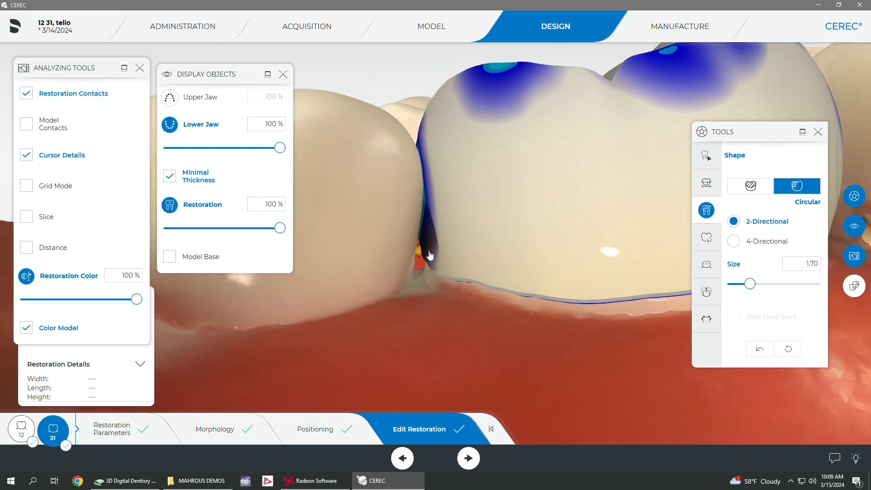
Step: Set the lower jaw's opacity to 56% and refine the tooth 31 crown's distal surface below the contact through the neighbouring tooth
{"action": "left_click_drag", "start_coordinate": [283, 148], "coordinate": [217, 153]}
{"action": "left_click_drag", "start_coordinate": [380, 280], "coordinate": [431, 268]}
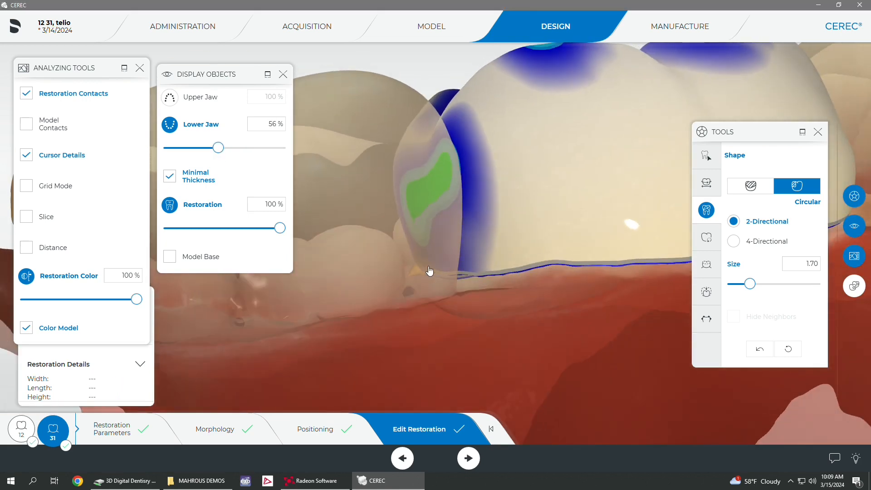
{"action": "left_click_drag", "start_coordinate": [453, 306], "coordinate": [434, 312]}
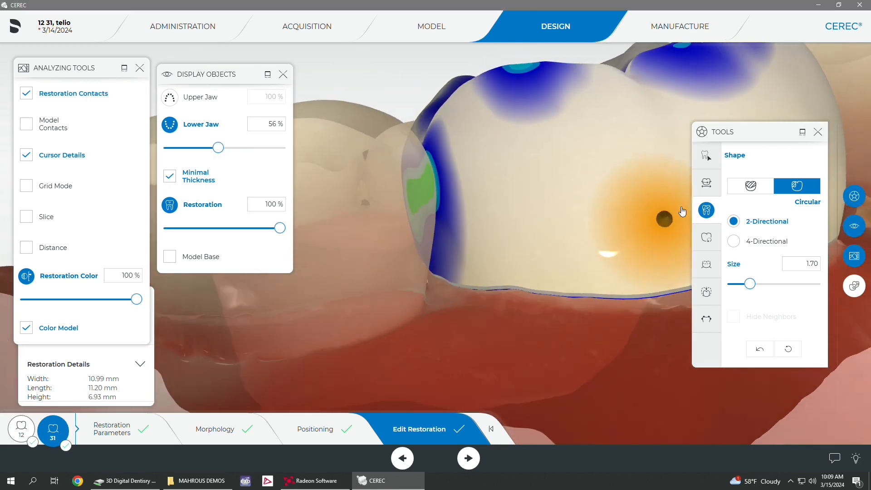
Step: Smooth the tooth 31 crown's distal surface near the margin with the Form tool at size 1.48 mm and strength 24%
{"action": "left_click", "coordinate": [706, 155]}
{"action": "left_click", "coordinate": [774, 187]}
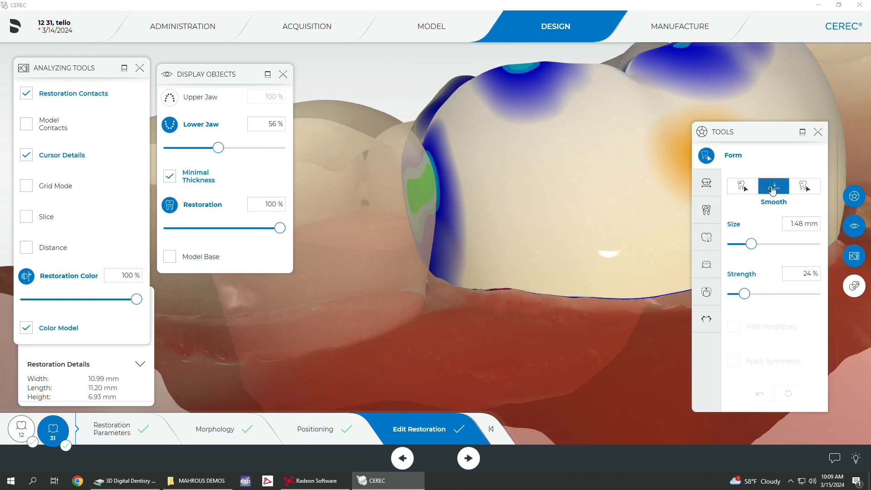
{"action": "mouse_move", "coordinate": [478, 268]}
{"action": "left_mouse_down"}
{"action": "mouse_move", "coordinate": [422, 268]}
{"action": "mouse_move", "coordinate": [472, 246]}
{"action": "mouse_move", "coordinate": [435, 264]}
{"action": "left_mouse_up"}
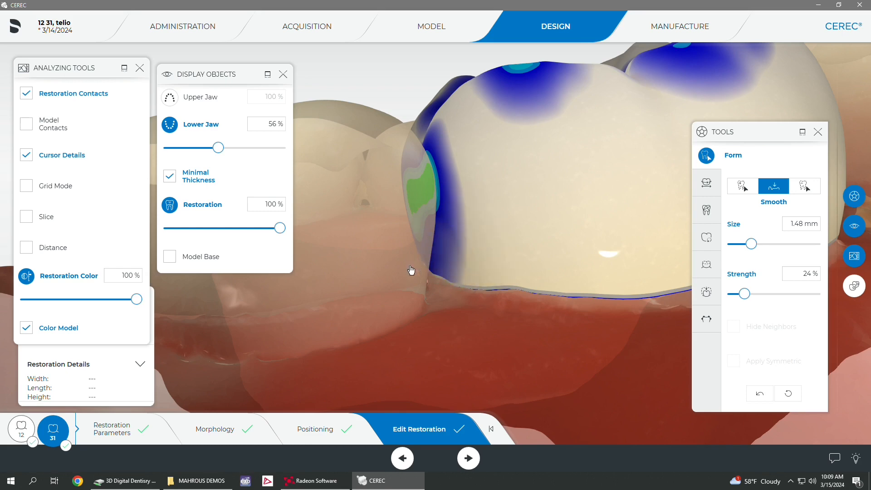
{"action": "mouse_move", "coordinate": [436, 264]}
{"action": "right_mouse_down"}
{"action": "mouse_move", "coordinate": [432, 282]}
{"action": "mouse_move", "coordinate": [476, 277]}
{"action": "right_mouse_up"}
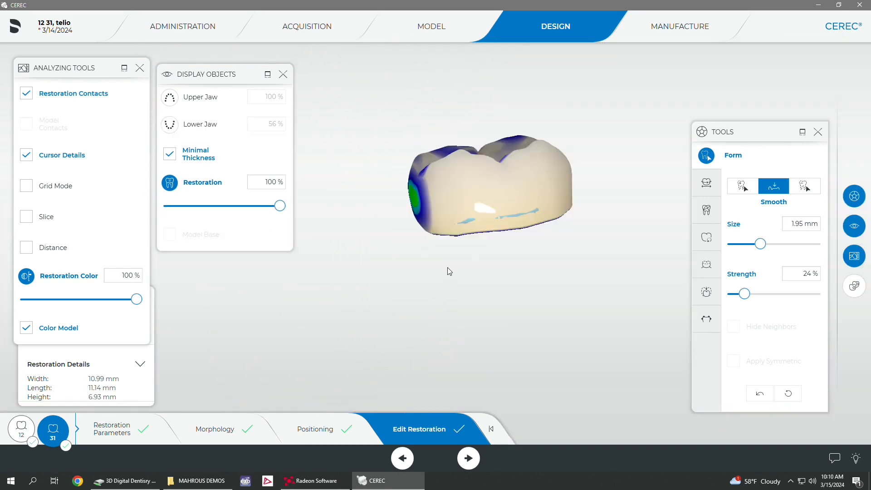
{"action": "right_click_drag", "start_coordinate": [448, 269], "coordinate": [473, 271]}
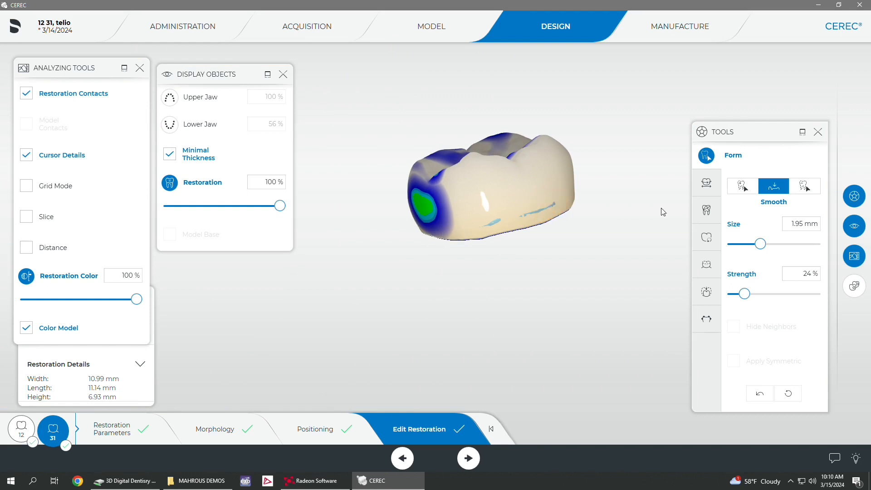
Step: Build up the thin spots near the tooth 31 crown's margin with Circular 2-Directional Shape at size 2.60, then check all sides
{"action": "left_click", "coordinate": [708, 216]}
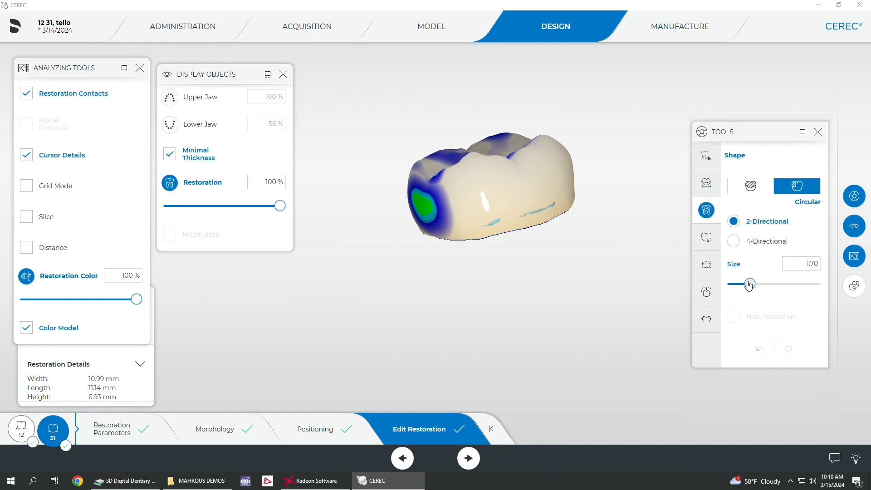
{"action": "left_click_drag", "start_coordinate": [750, 285], "coordinate": [767, 286]}
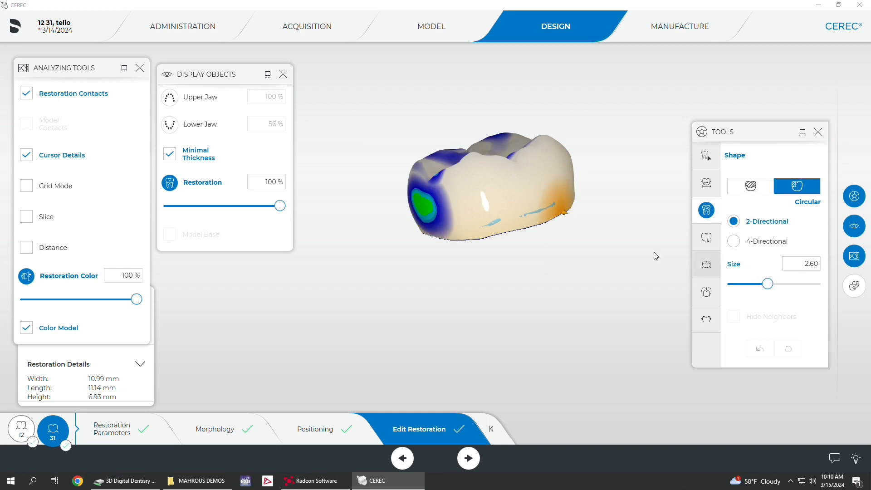
{"action": "left_click", "coordinate": [546, 215]}
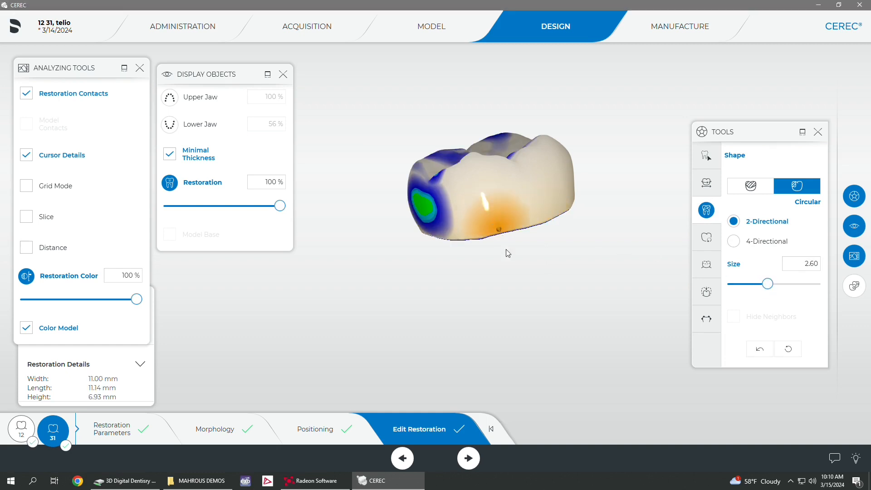
{"action": "right_click_drag", "start_coordinate": [513, 257], "coordinate": [564, 265]}
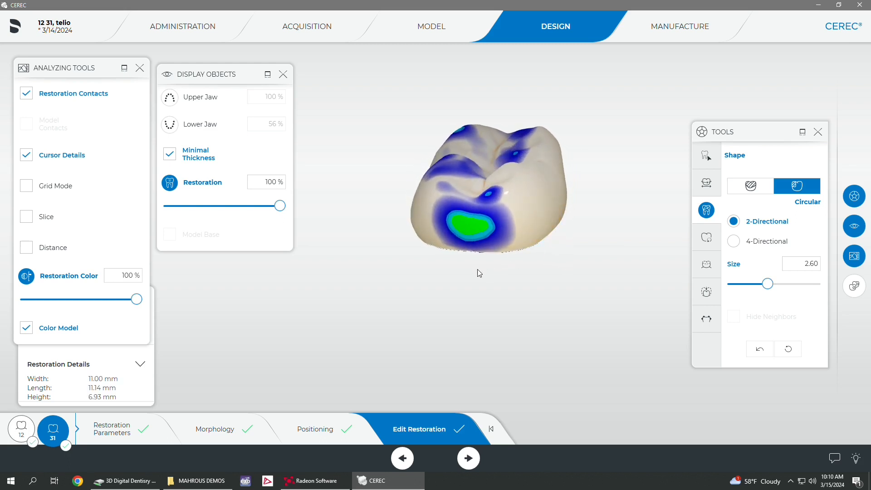
{"action": "right_click_drag", "start_coordinate": [478, 272], "coordinate": [622, 239]}
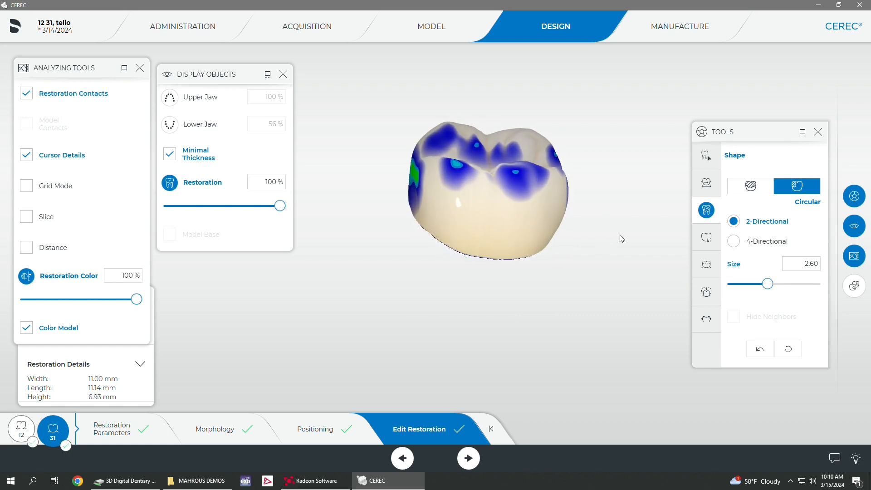
{"action": "right_click_drag", "start_coordinate": [507, 297], "coordinate": [533, 274]}
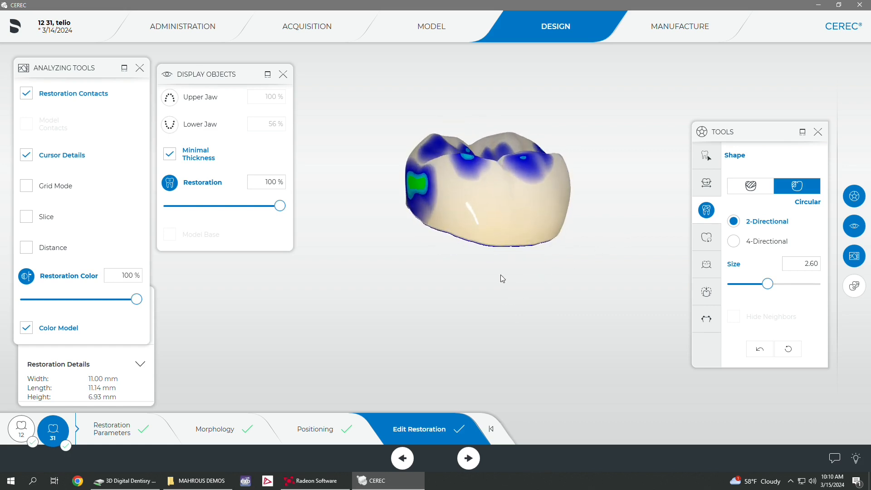
Step: Switch to the tooth 12 crown and contour its sides near the margin with Circular 2-Directional Shape at size 1.90 and Smooth
{"action": "left_click", "coordinate": [23, 429]}
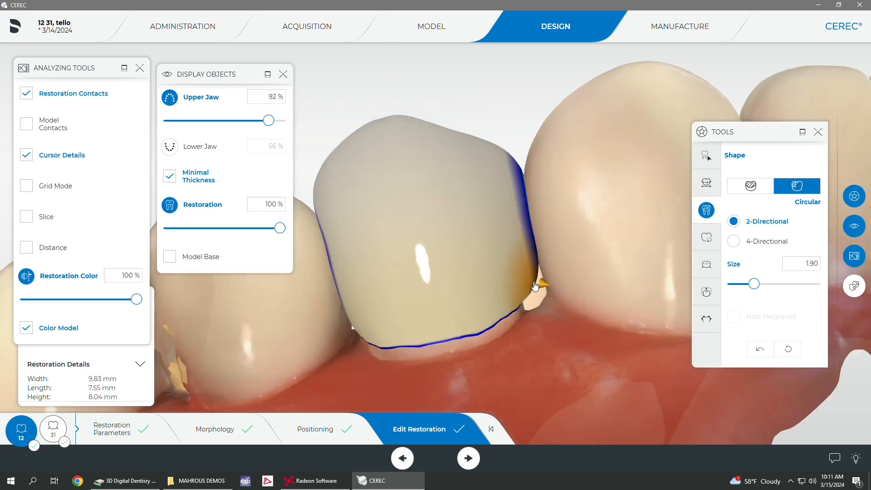
{"action": "mouse_move", "coordinate": [527, 293]}
{"action": "left_mouse_down"}
{"action": "mouse_move", "coordinate": [531, 285]}
{"action": "mouse_move", "coordinate": [531, 297]}
{"action": "mouse_move", "coordinate": [517, 295]}
{"action": "mouse_move", "coordinate": [537, 308]}
{"action": "left_mouse_up"}
{"action": "left_click", "coordinate": [707, 160]}
{"action": "left_click", "coordinate": [774, 191]}
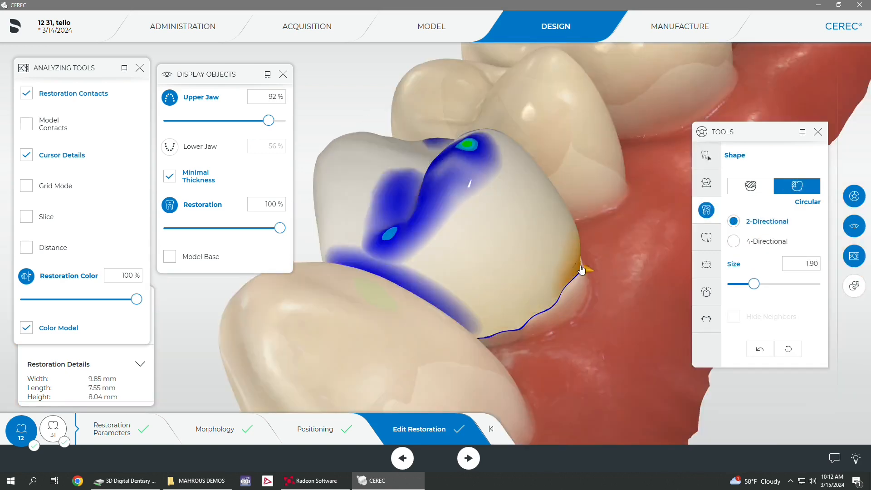
{"action": "left_click_drag", "start_coordinate": [582, 270], "coordinate": [581, 272]}
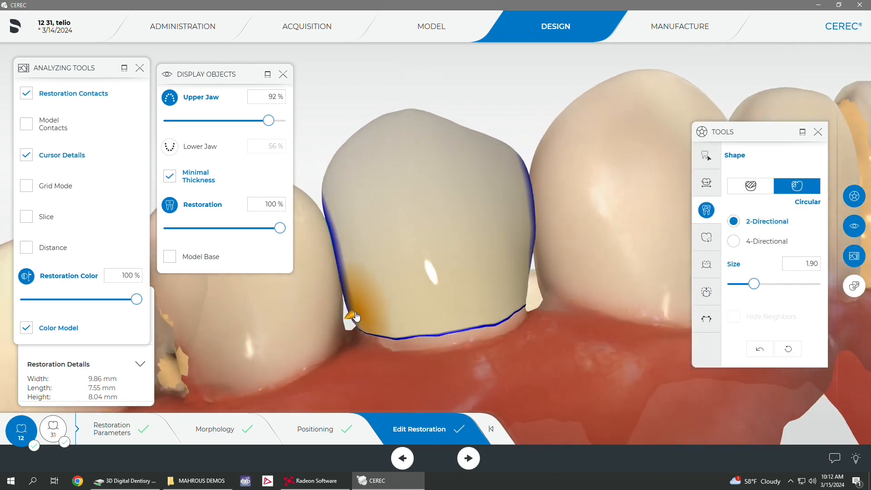
{"action": "left_click_drag", "start_coordinate": [347, 265], "coordinate": [361, 319]}
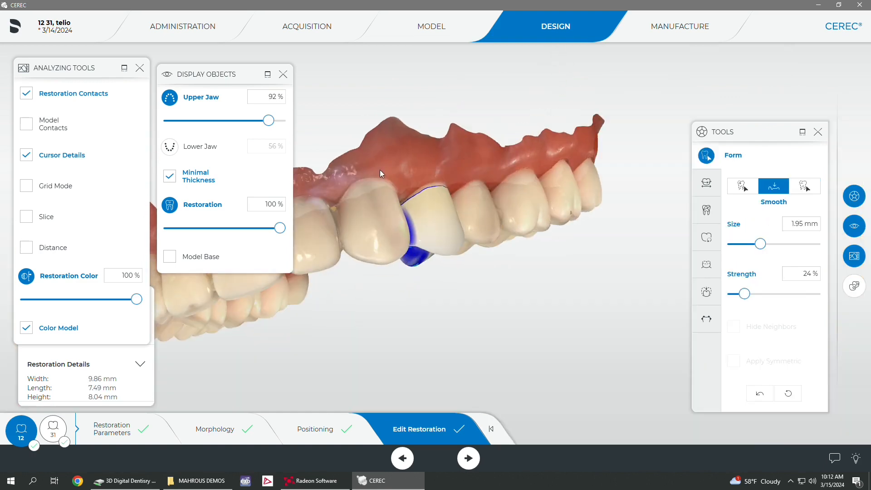
Step: Show the lower jaw and examine the tooth 12 crown's cusp length against the neighbouring and opposing teeth
{"action": "mouse_move", "coordinate": [379, 170]}
{"action": "left_mouse_down"}
{"action": "mouse_move", "coordinate": [366, 162]}
{"action": "mouse_move", "coordinate": [486, 172]}
{"action": "mouse_move", "coordinate": [480, 195]}
{"action": "mouse_move", "coordinate": [467, 202]}
{"action": "left_mouse_up"}
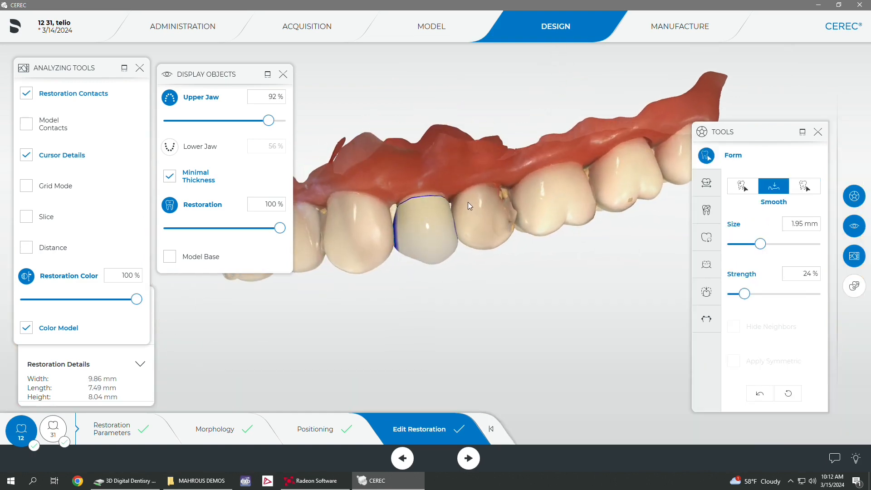
{"action": "left_click", "coordinate": [169, 146]}
{"action": "left_click_drag", "start_coordinate": [355, 240], "coordinate": [412, 235]}
{"action": "scroll", "coordinate": [455, 304], "scroll_direction": "up", "scroll_amount": 3}
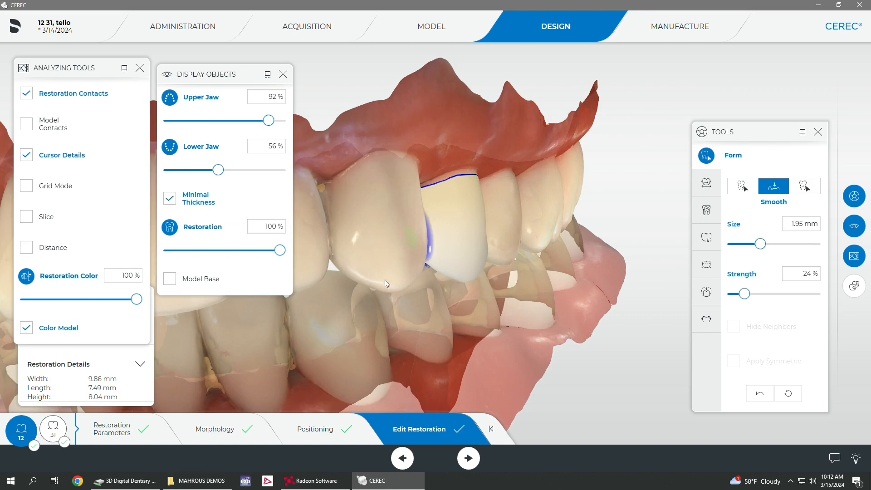
{"action": "left_click_drag", "start_coordinate": [385, 279], "coordinate": [344, 269]}
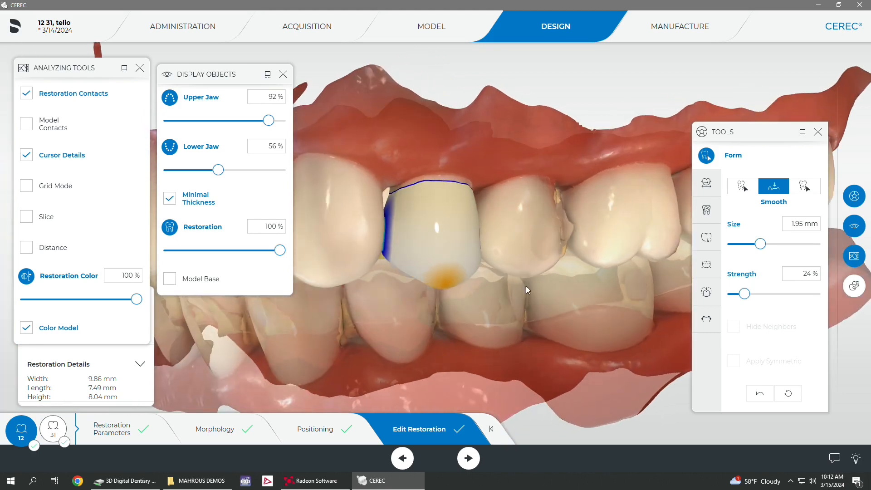
Step: Shorten the tooth 12 crown's facial cusp with the Anatomical 2-Directional Shape tool and check it in the full bite
{"action": "left_click", "coordinate": [707, 210]}
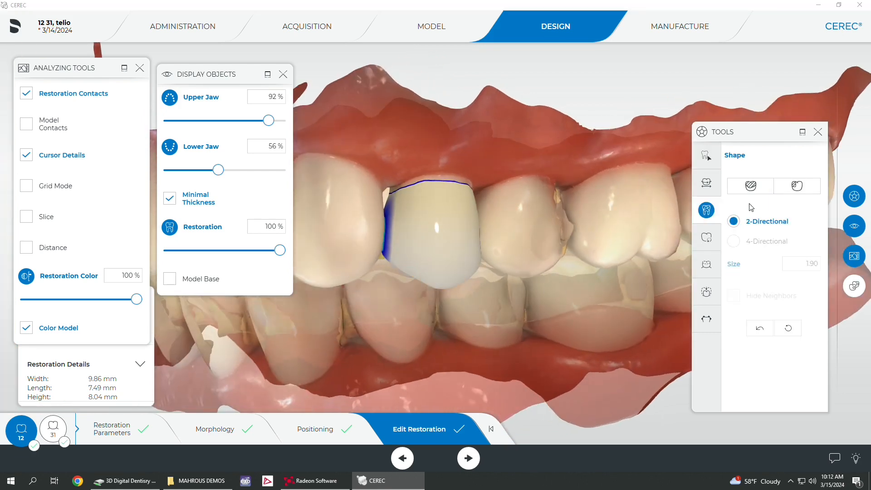
{"action": "left_click", "coordinate": [750, 187]}
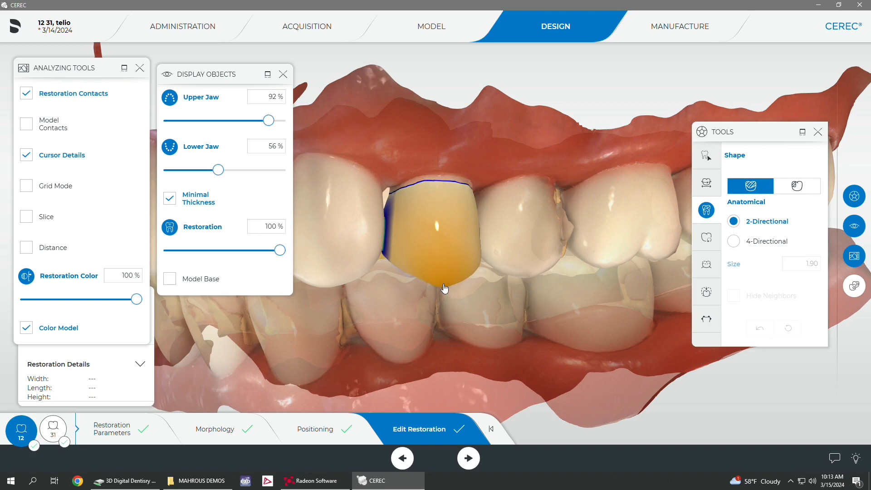
{"action": "mouse_move", "coordinate": [392, 313]}
{"action": "left_mouse_down"}
{"action": "mouse_move", "coordinate": [429, 244]}
{"action": "mouse_move", "coordinate": [415, 292]}
{"action": "mouse_move", "coordinate": [377, 295]}
{"action": "mouse_move", "coordinate": [430, 319]}
{"action": "mouse_move", "coordinate": [407, 325]}
{"action": "mouse_move", "coordinate": [405, 318]}
{"action": "left_mouse_up"}
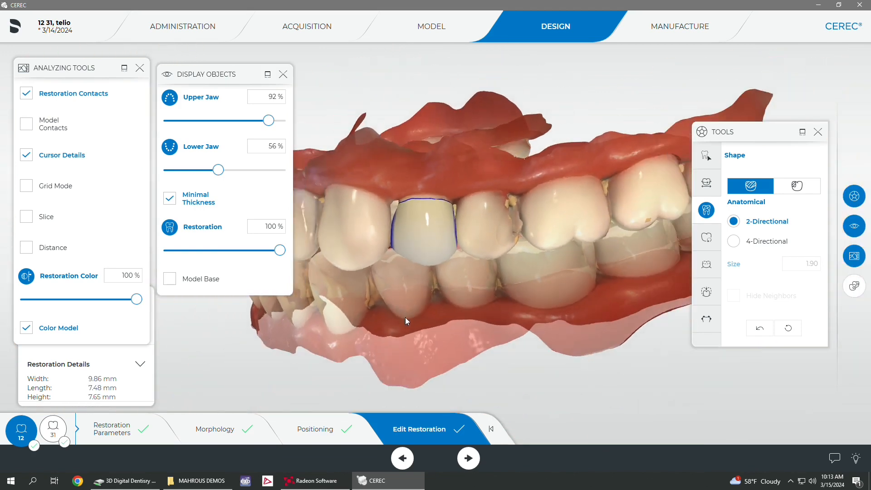
{"action": "left_click_drag", "start_coordinate": [363, 274], "coordinate": [403, 255]}
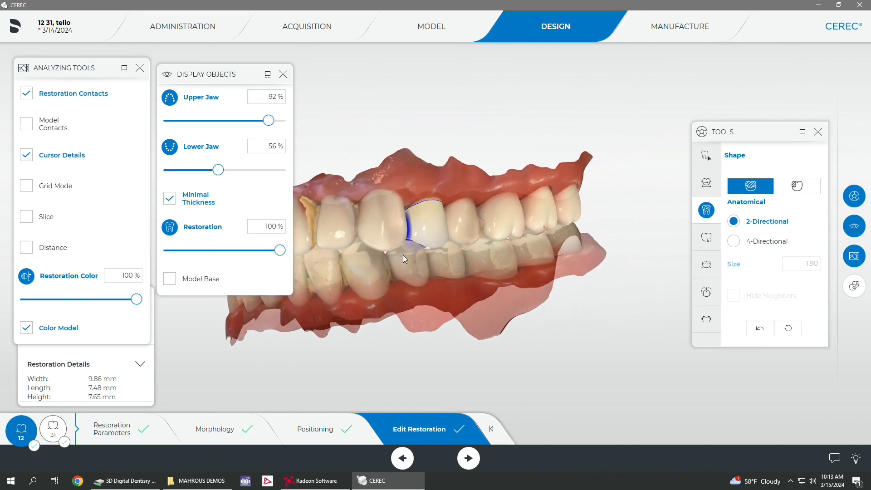
{"action": "left_click_drag", "start_coordinate": [364, 211], "coordinate": [541, 166]}
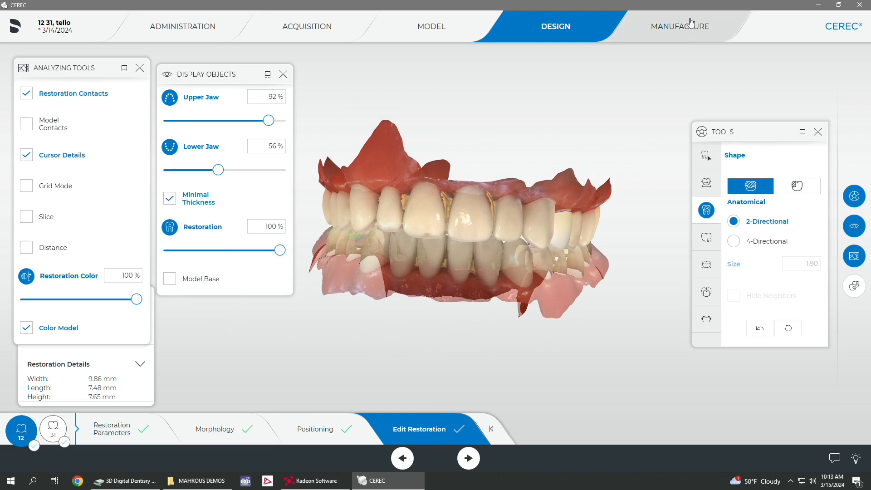
Step: Enter the Manufacture phase and examine the tooth 12 crown's mill position and sprue in the block
{"action": "left_click", "coordinate": [690, 26]}
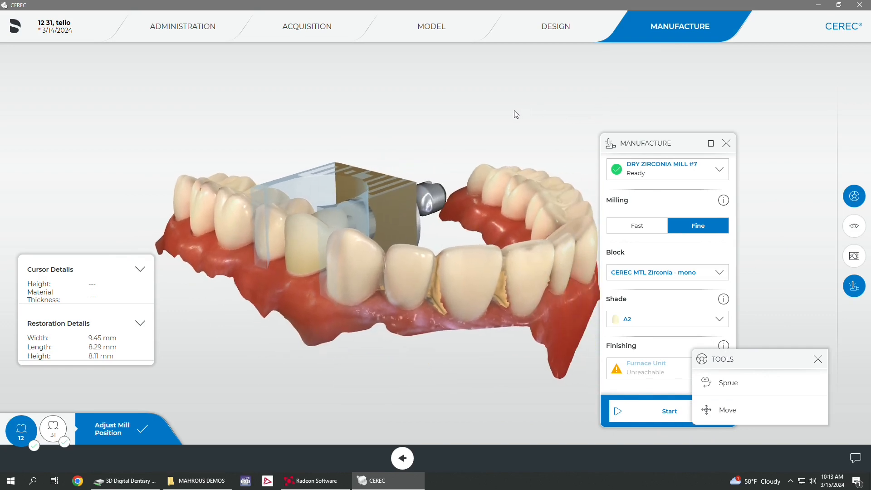
{"action": "left_click_drag", "start_coordinate": [478, 113], "coordinate": [468, 135]}
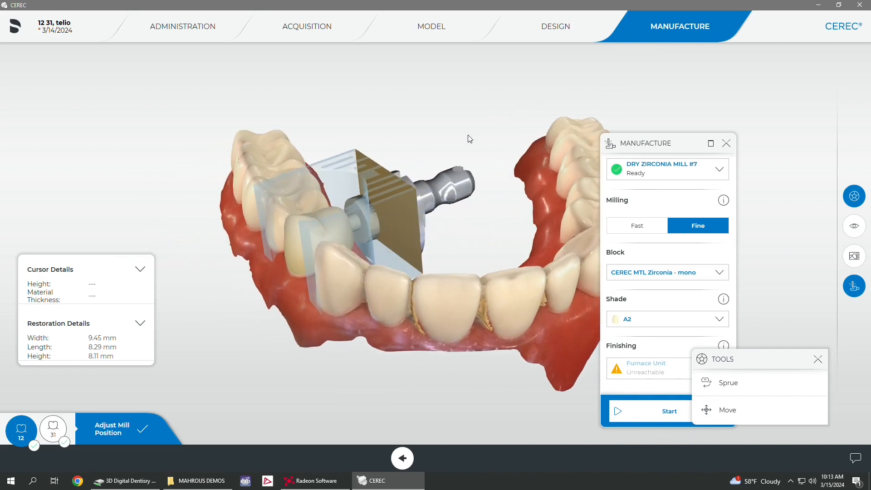
Step: Return to the Administration phase and change the tooth 12 crown's material to IVOCLAR VIVADENT Telio CAD (Milling)
{"action": "left_click", "coordinate": [188, 39]}
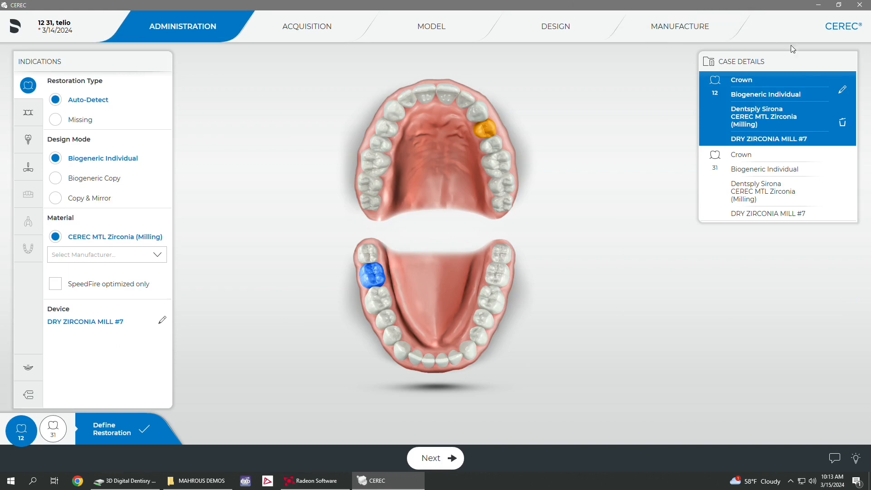
{"action": "left_click", "coordinate": [843, 95]}
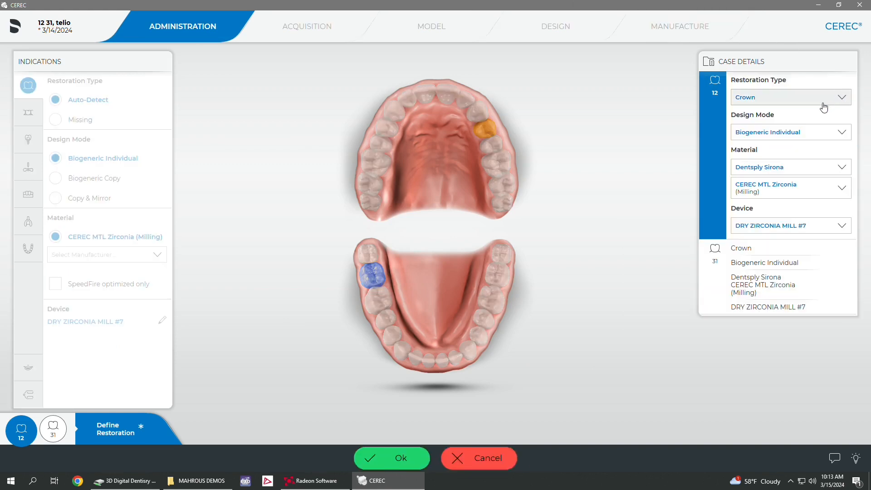
{"action": "left_click", "coordinate": [797, 166]}
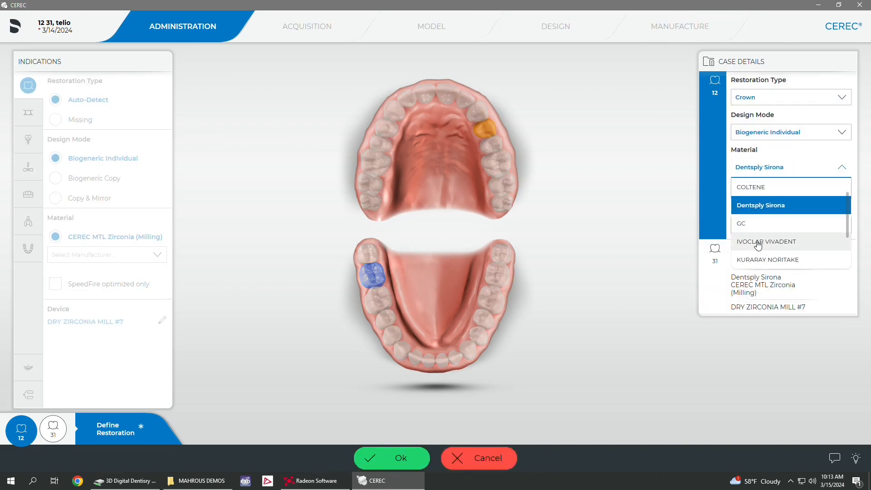
{"action": "left_click", "coordinate": [759, 243]}
{"action": "left_click", "coordinate": [780, 193]}
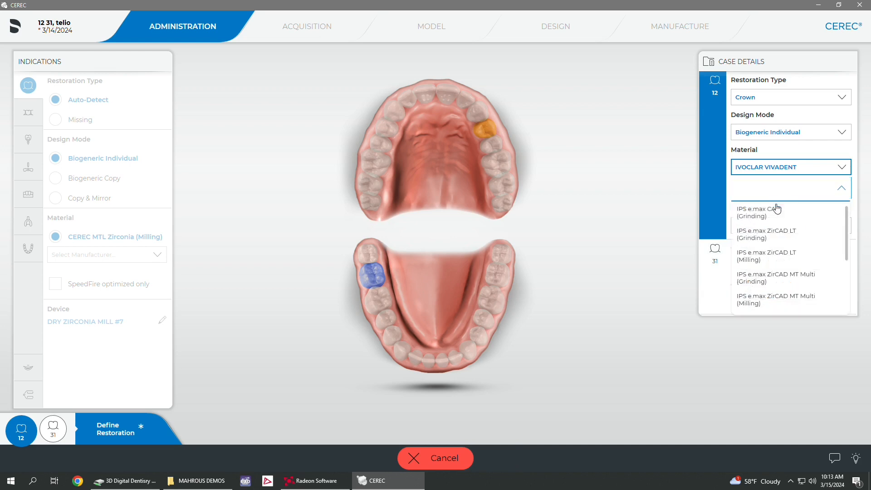
{"action": "scroll", "coordinate": [776, 223], "scroll_direction": "down", "scroll_amount": 5}
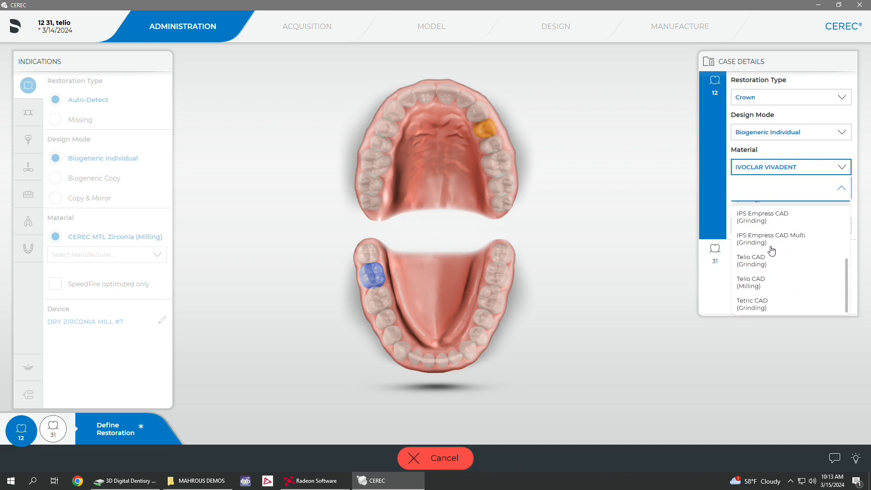
{"action": "left_click", "coordinate": [766, 282]}
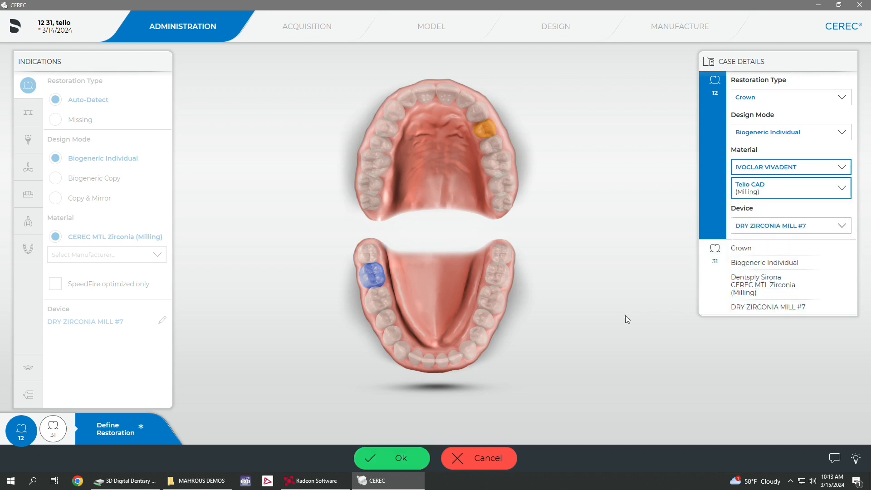
{"action": "left_click", "coordinate": [414, 466]}
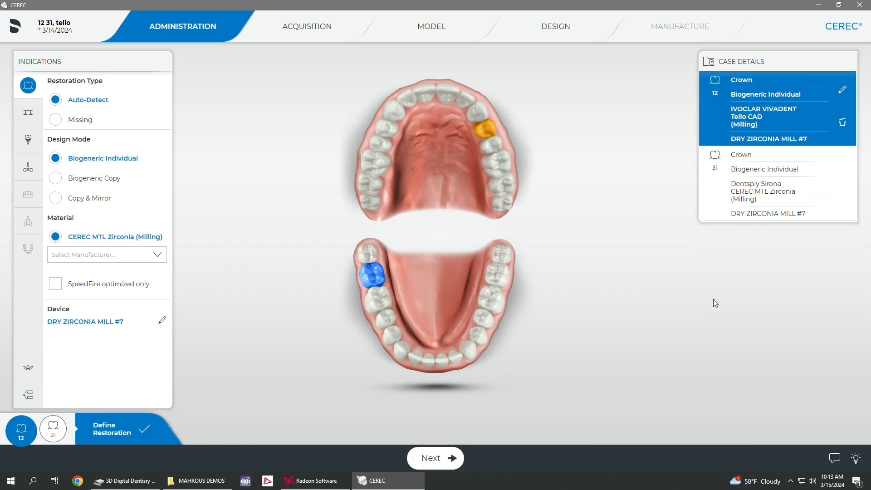
Step: Change the tooth 31 crown's material to IVOCLAR VIVADENT Telio CAD (Milling) in the case details
{"action": "left_click", "coordinate": [841, 187]}
{"action": "left_click", "coordinate": [841, 165]}
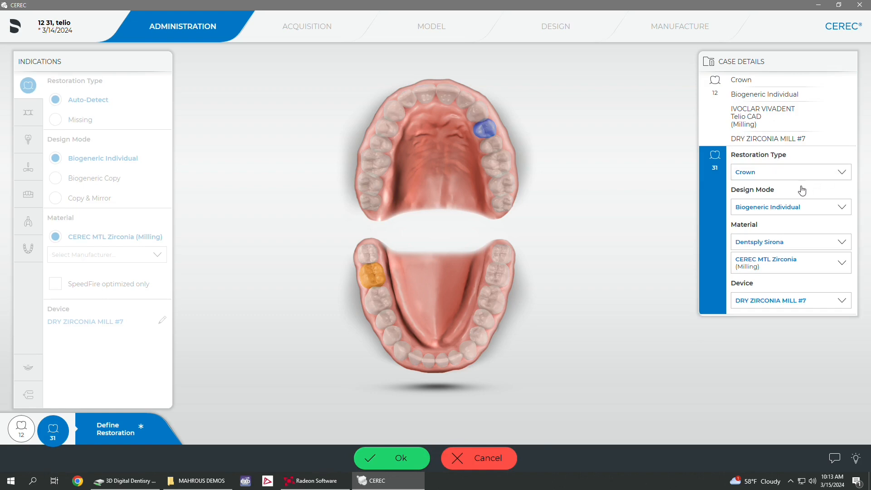
{"action": "left_click", "coordinate": [785, 243]}
{"action": "left_click", "coordinate": [771, 315]}
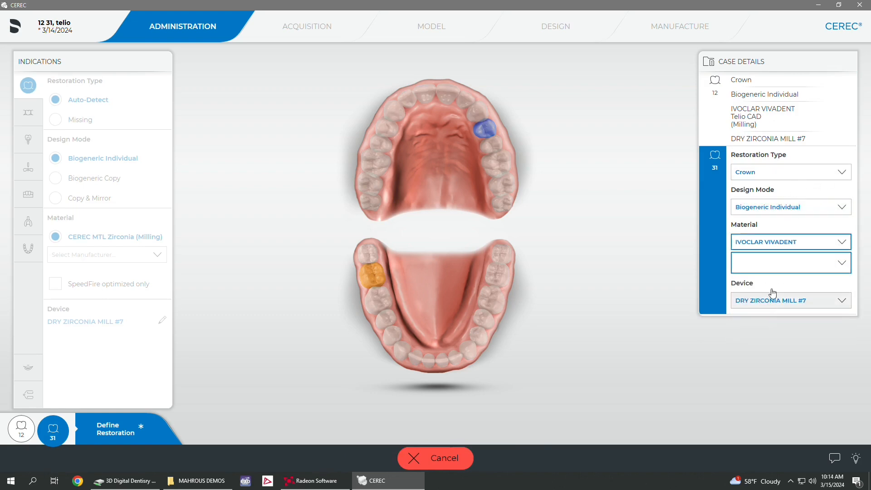
{"action": "left_click", "coordinate": [767, 270]}
{"action": "scroll", "coordinate": [765, 285], "scroll_direction": "down", "scroll_amount": 3}
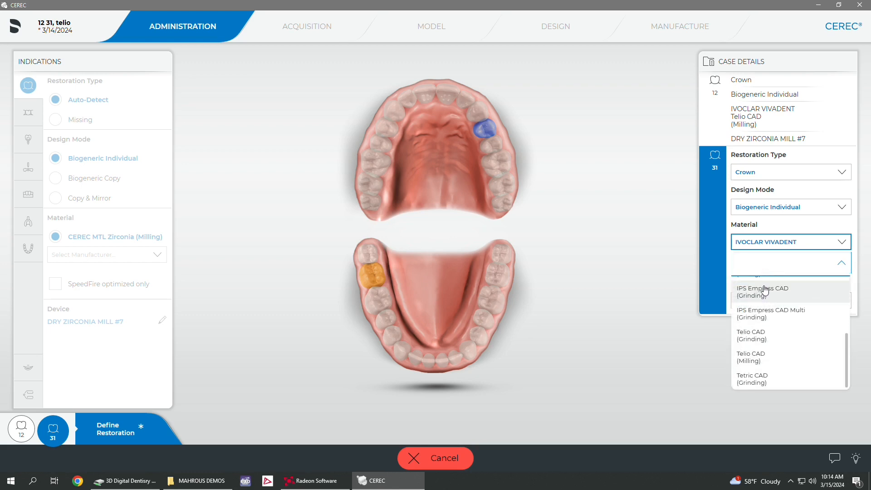
{"action": "left_click", "coordinate": [766, 357]}
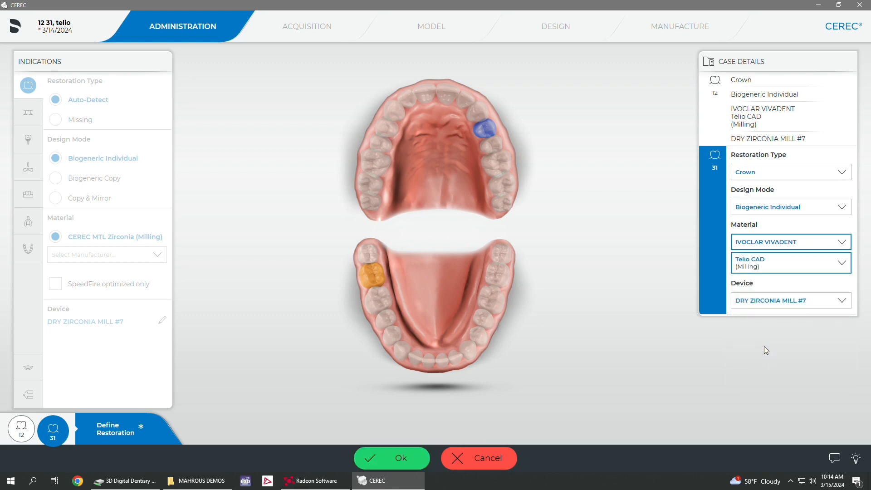
{"action": "left_click", "coordinate": [415, 460]}
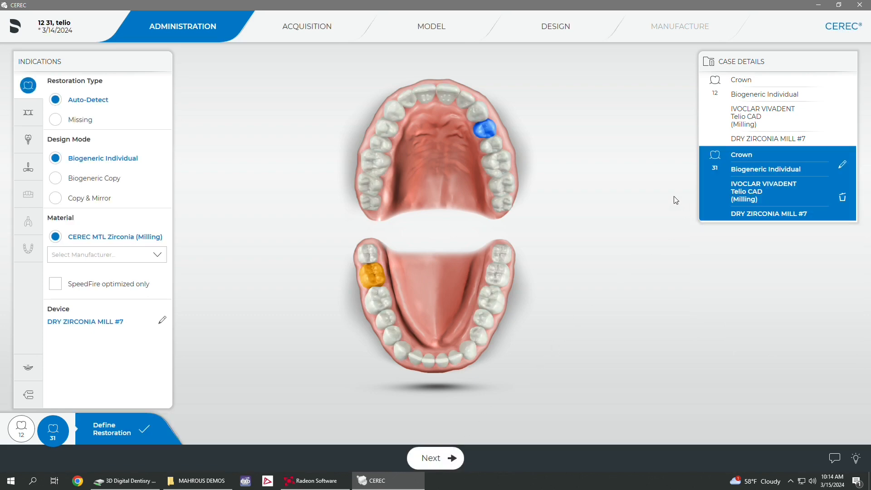
Step: Go to the Design phase, examine the tooth 31 crown's occlusal surface and hide the Minimal Thickness display
{"action": "left_click", "coordinate": [574, 40]}
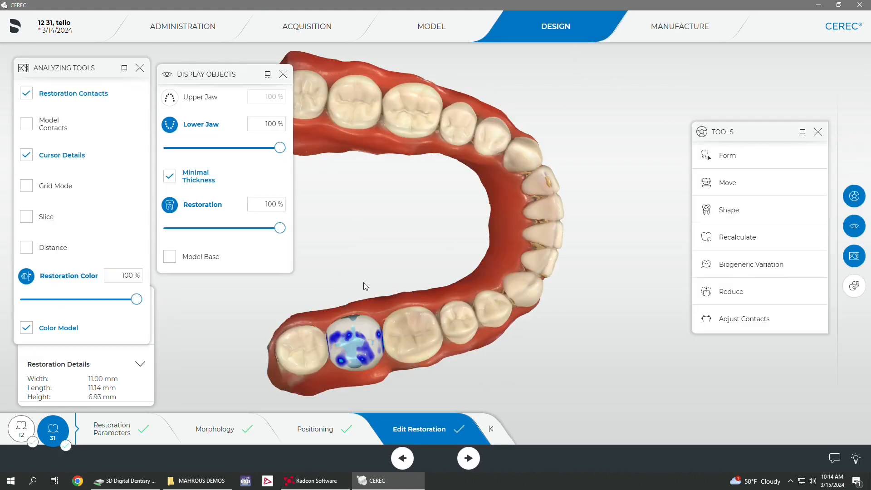
{"action": "middle_click_drag", "start_coordinate": [364, 286], "coordinate": [353, 254]}
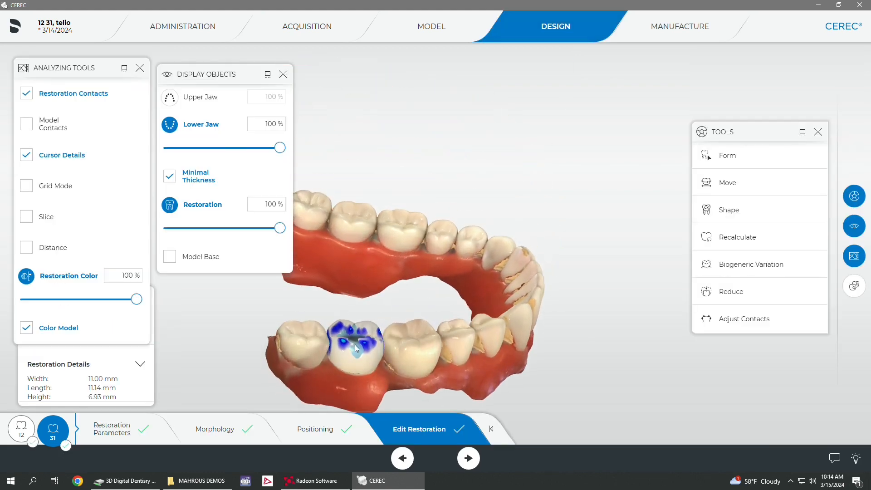
{"action": "middle_click_drag", "start_coordinate": [355, 348], "coordinate": [372, 296]}
{"action": "scroll", "coordinate": [372, 296], "scroll_direction": "up", "scroll_amount": 4}
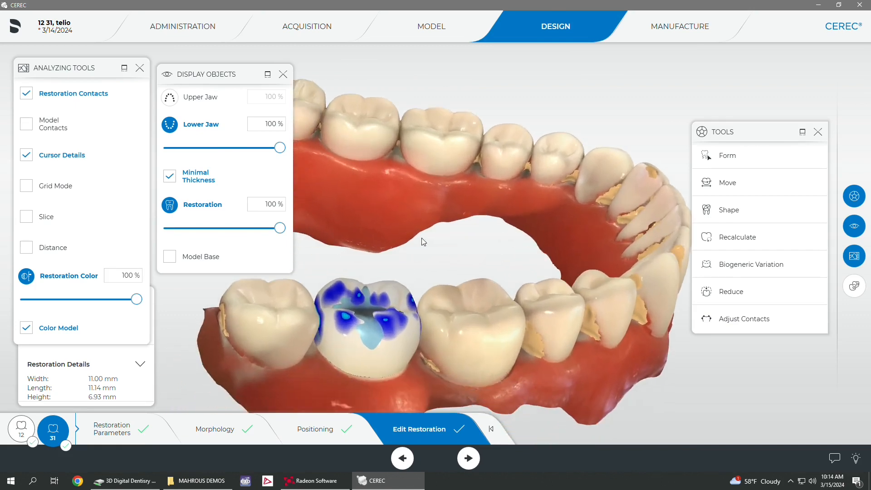
{"action": "scroll", "coordinate": [423, 241], "scroll_direction": "up", "scroll_amount": 5}
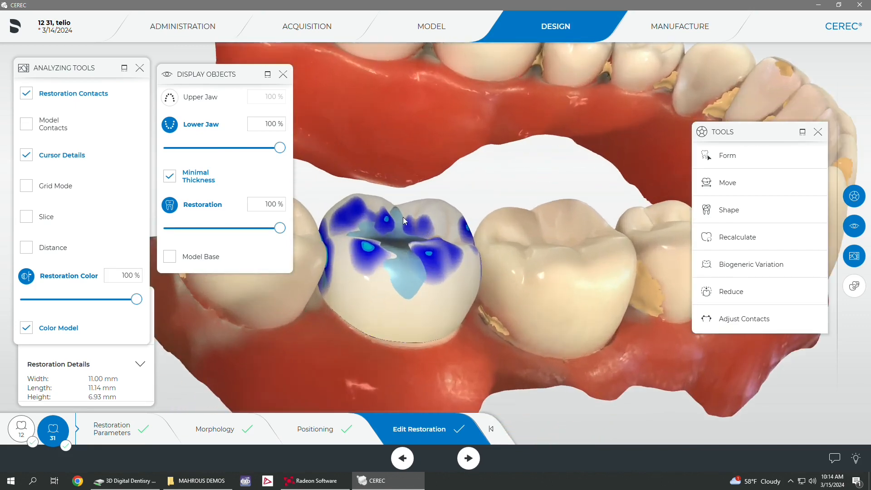
{"action": "mouse_move", "coordinate": [277, 232]}
{"action": "left_mouse_down"}
{"action": "mouse_move", "coordinate": [193, 228]}
{"action": "mouse_move", "coordinate": [287, 234]}
{"action": "left_mouse_up"}
{"action": "scroll", "coordinate": [366, 219], "scroll_direction": "down", "scroll_amount": 5}
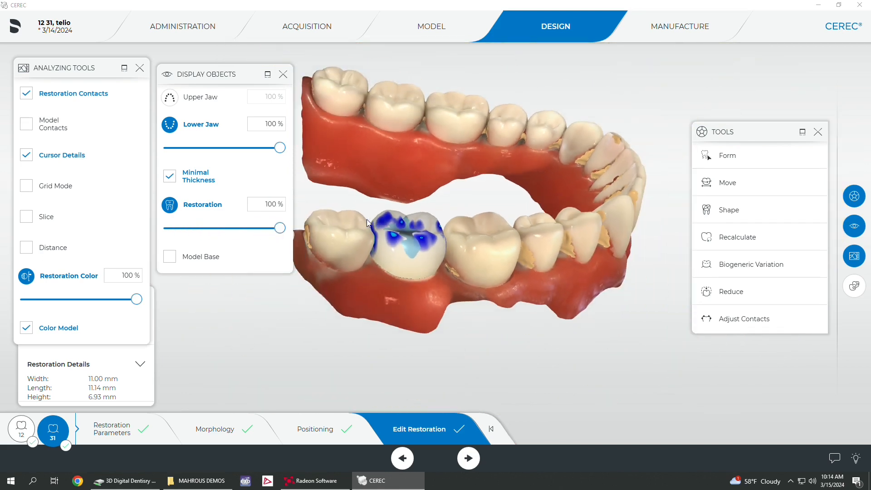
{"action": "left_click", "coordinate": [170, 176]}
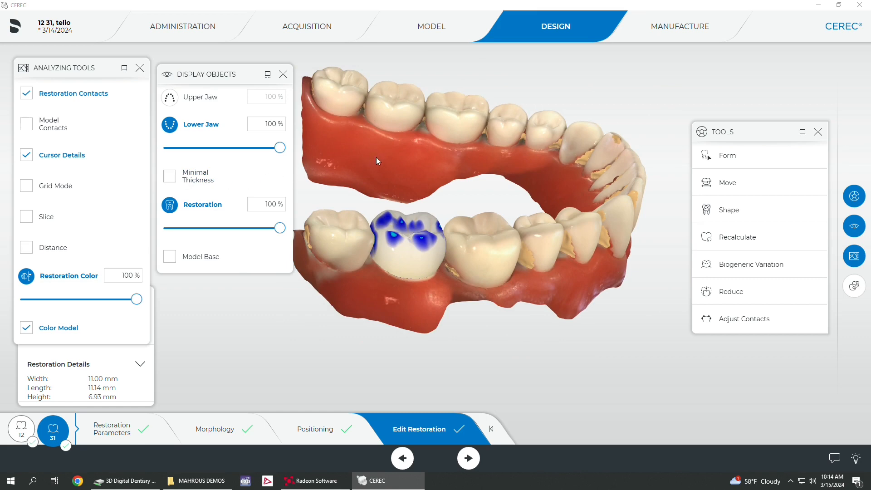
Step: Enter the Manufacture phase for the tooth 31 crown with WET TELIO/EMAX MILL #6 and the Telio CAD - B 40 L block
{"action": "left_click", "coordinate": [635, 33]}
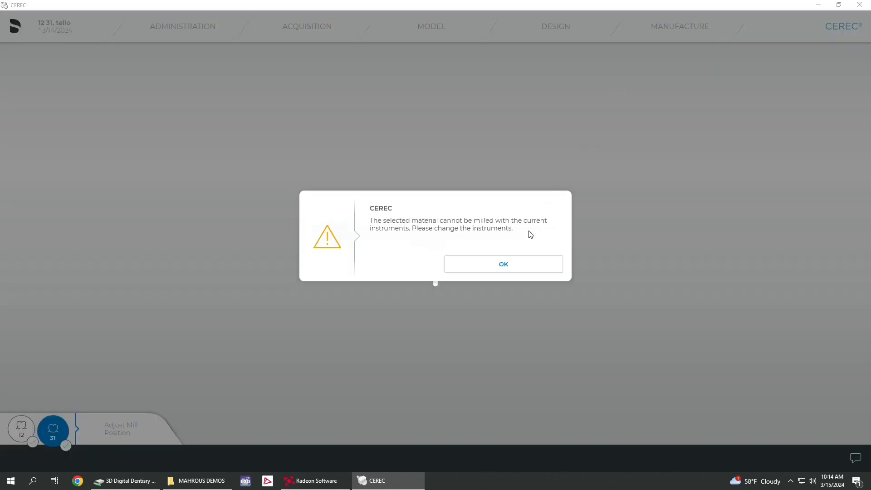
{"action": "left_click", "coordinate": [516, 261]}
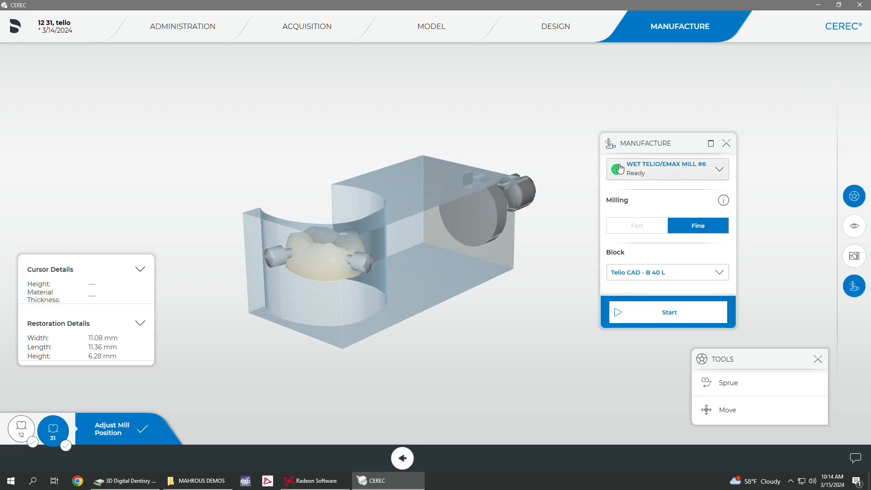
{"action": "left_click_drag", "start_coordinate": [456, 98], "coordinate": [450, 168]}
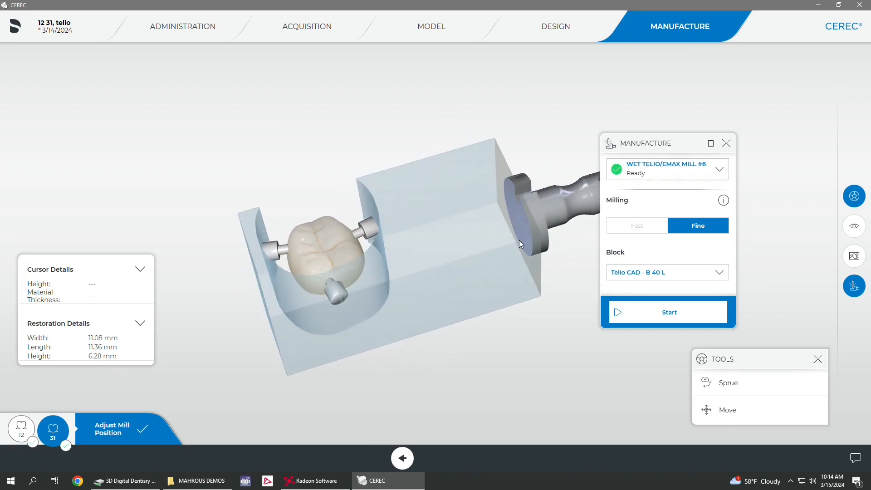
Step: Show the lower jaw and examine the tooth 31 crown's sprue positions relative to the neighbouring teeth
{"action": "left_click", "coordinate": [853, 235]}
{"action": "left_click", "coordinate": [704, 237]}
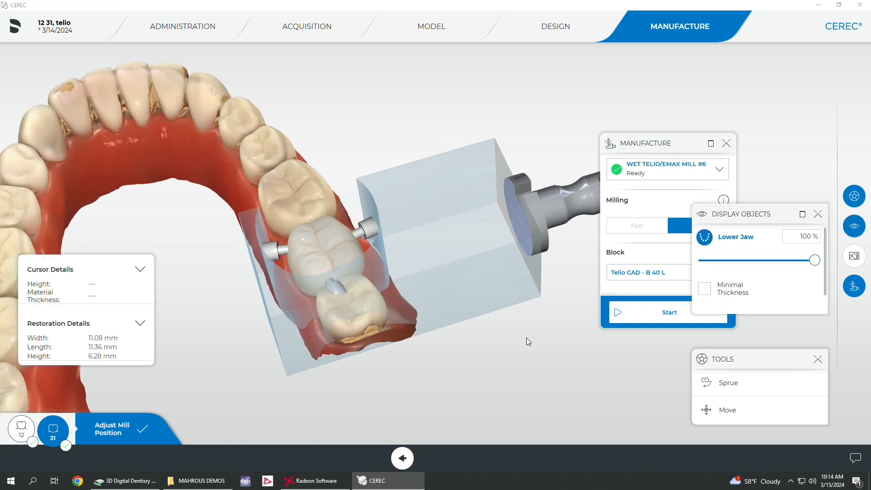
{"action": "left_click_drag", "start_coordinate": [527, 337], "coordinate": [475, 376]}
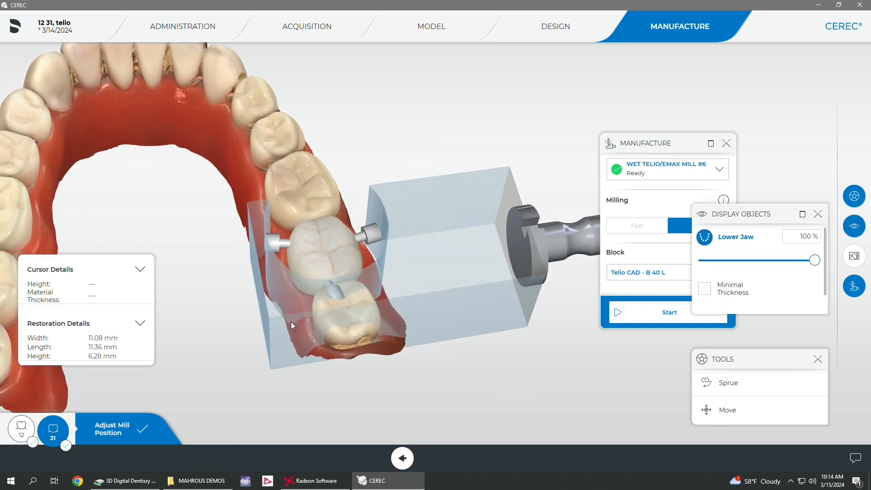
{"action": "left_click_drag", "start_coordinate": [205, 283], "coordinate": [236, 352]}
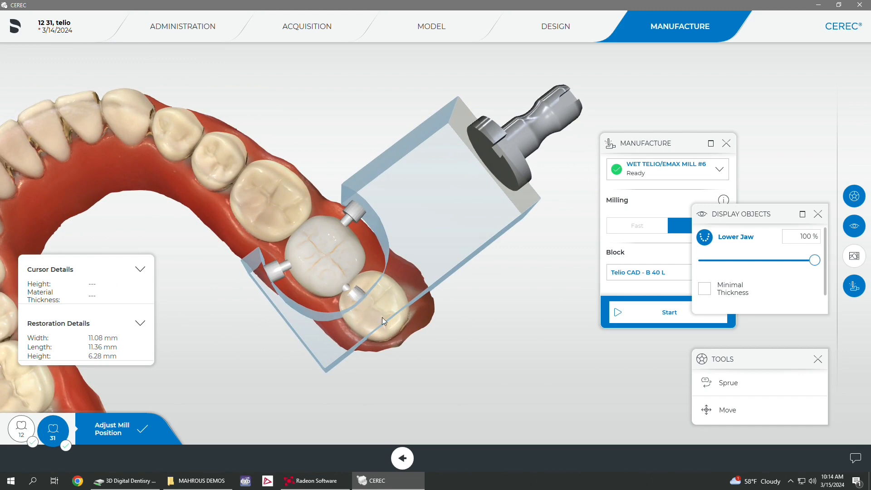
Step: Rotate the tooth 31 crown's sprues and block counterclockwise around the crown with Set Sprue Position
{"action": "left_click", "coordinate": [717, 383]}
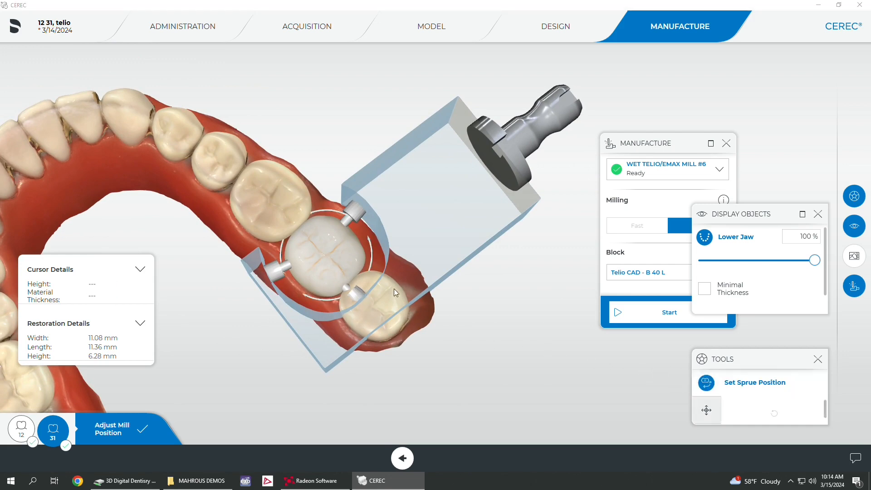
{"action": "left_click_drag", "start_coordinate": [372, 258], "coordinate": [369, 238]}
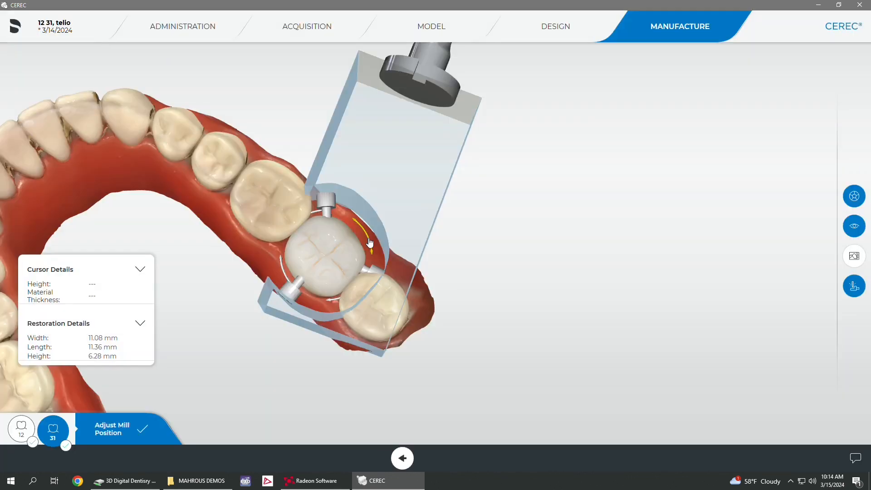
{"action": "left_click_drag", "start_coordinate": [367, 237], "coordinate": [367, 236]}
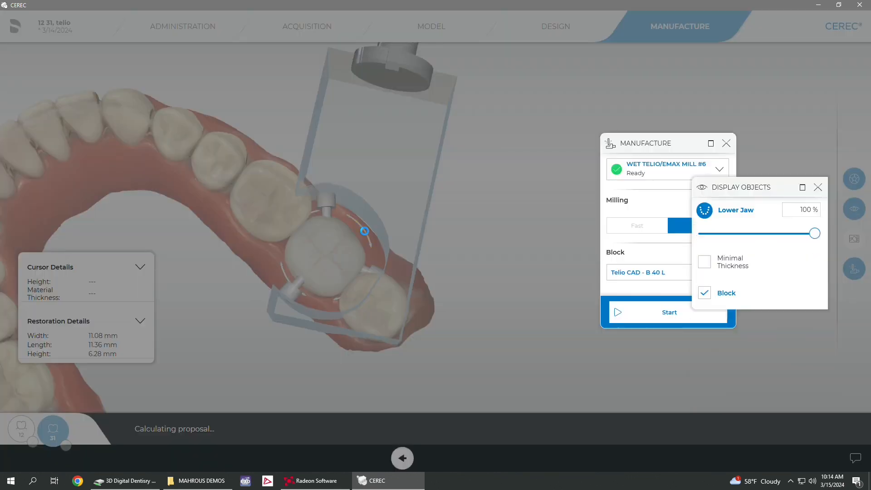